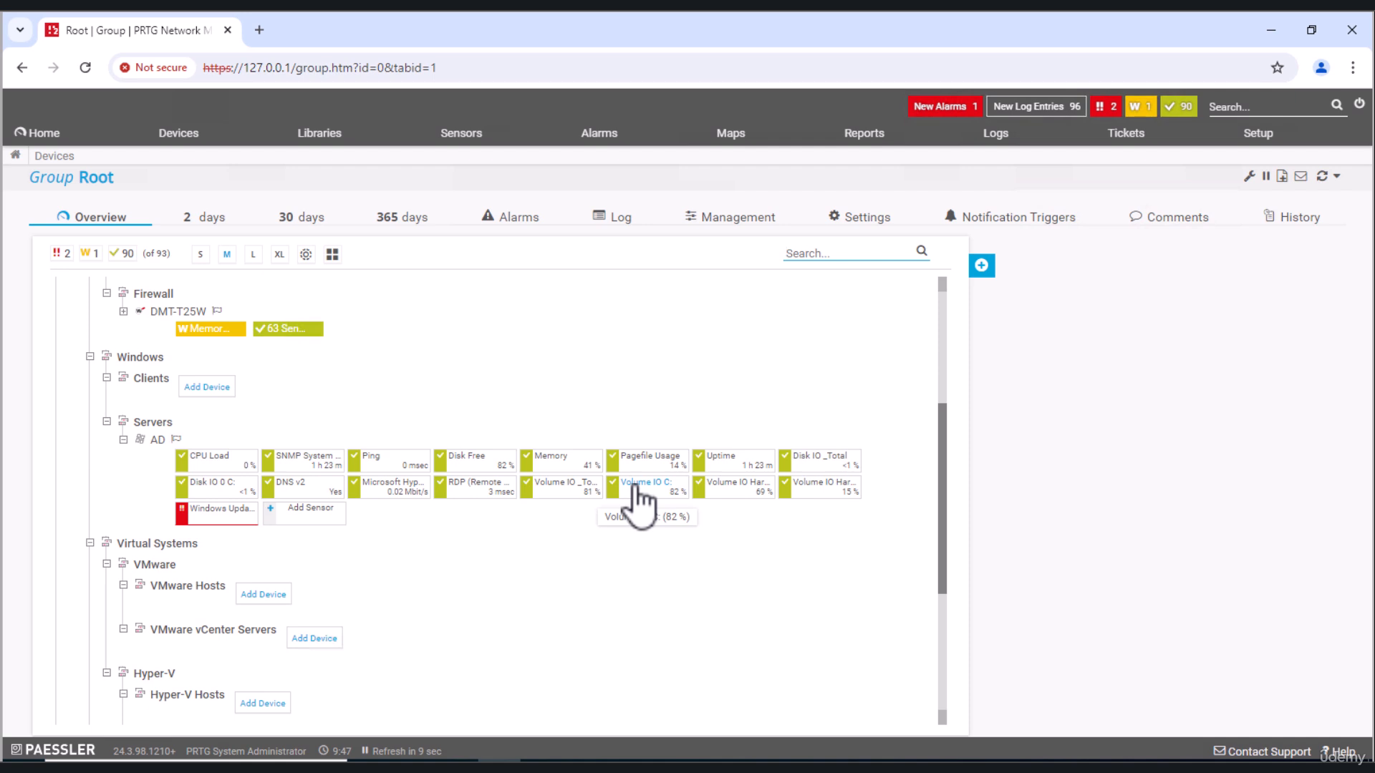
Step: Open the AD server's Disk Free sensor and review its free space channels
mouse_move(634, 488)
click(473, 462)
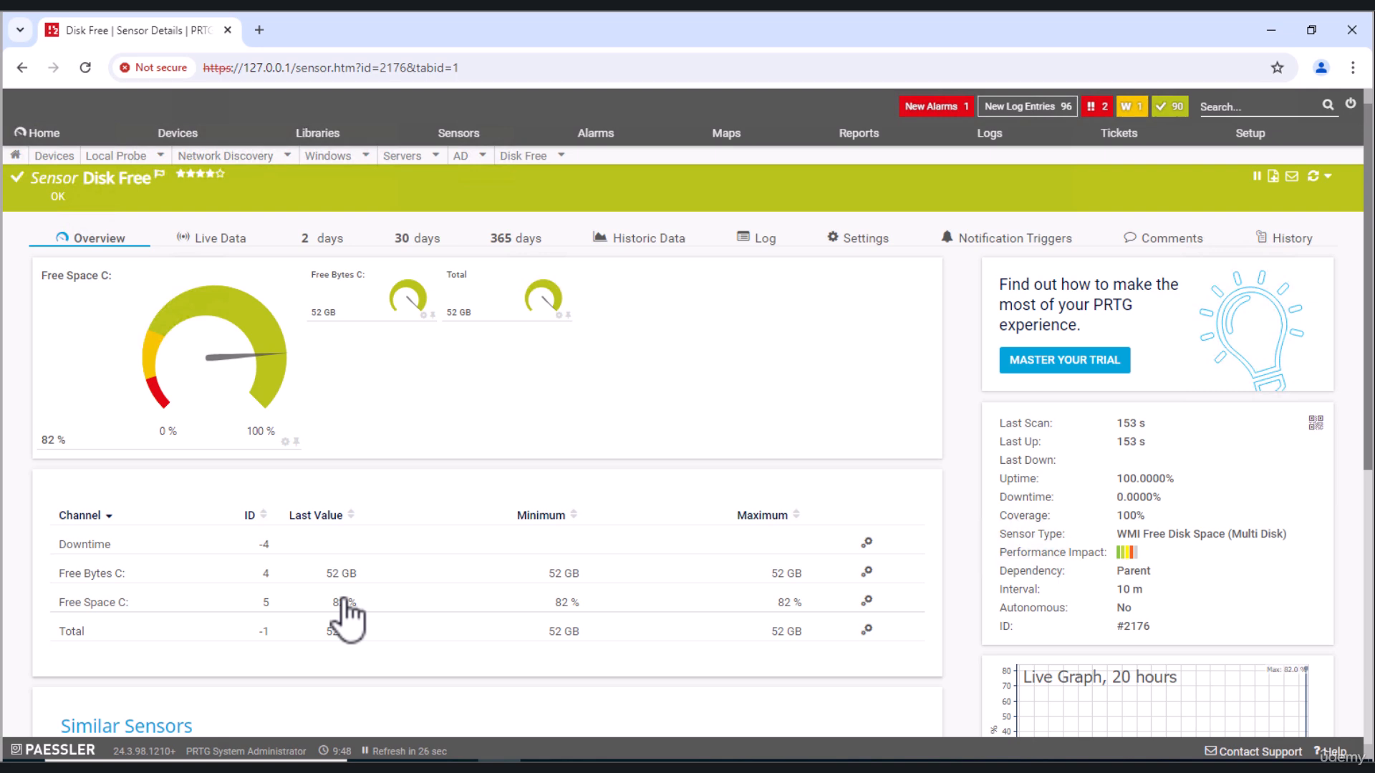
mouse_move(277, 381)
Step: Return to the AD device overview and review the sensors in its list
click(463, 156)
scroll(522, 380, down, 3)
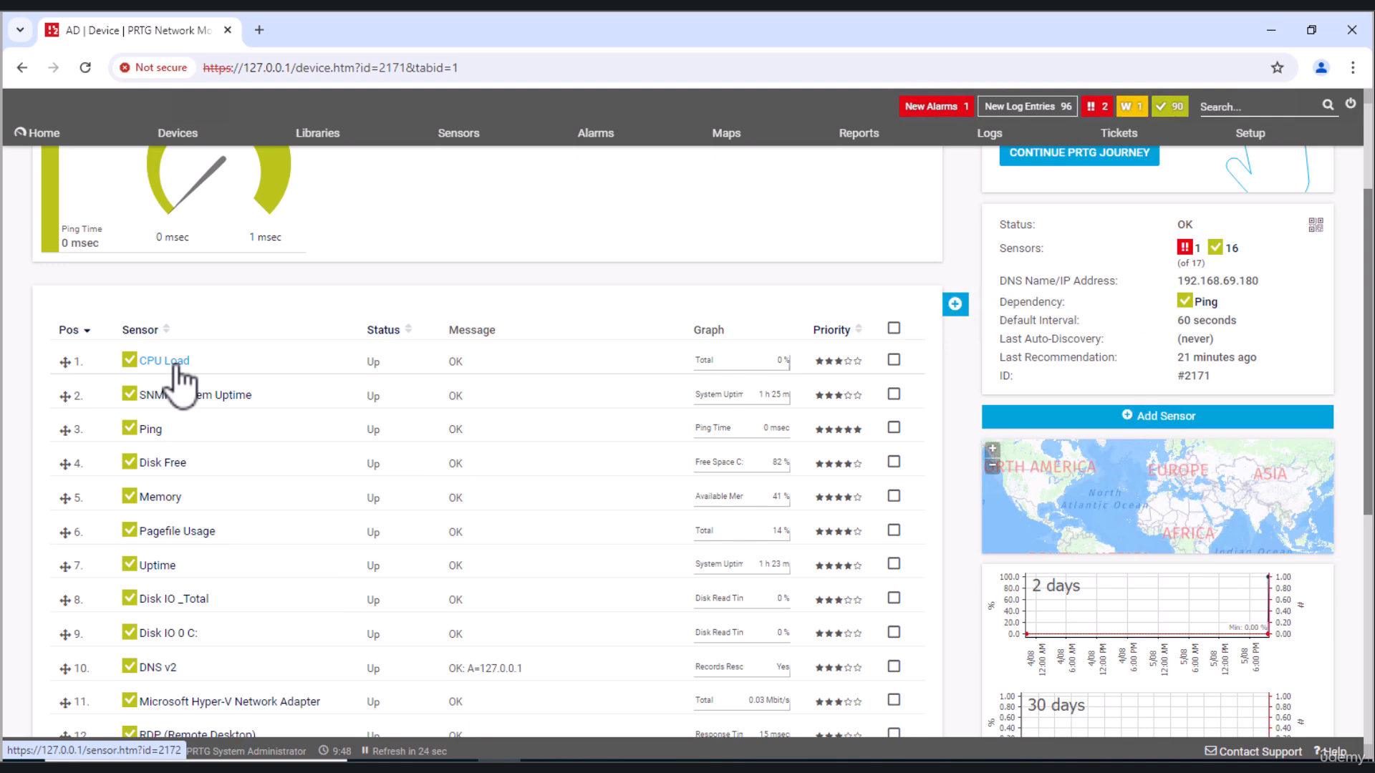
mouse_move(177, 367)
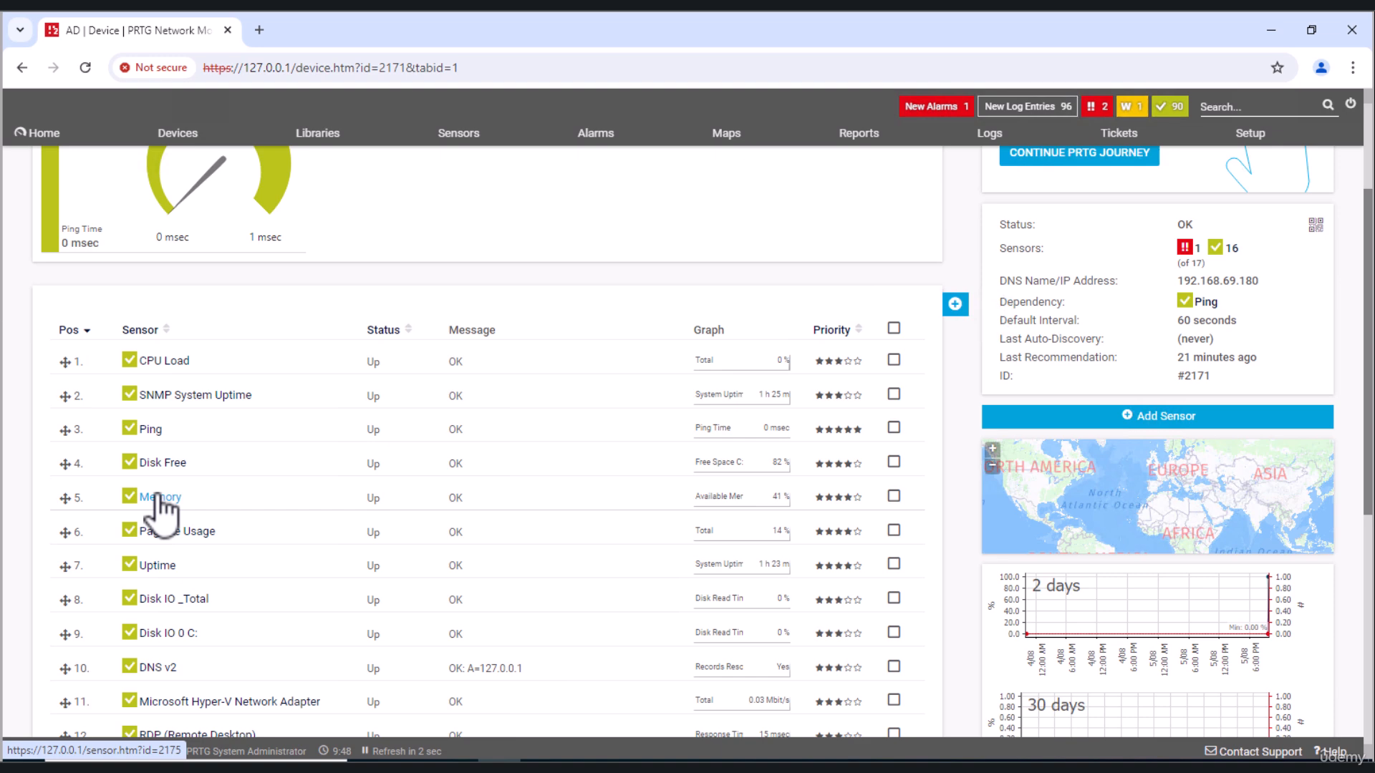
scroll(215, 506, down, 1)
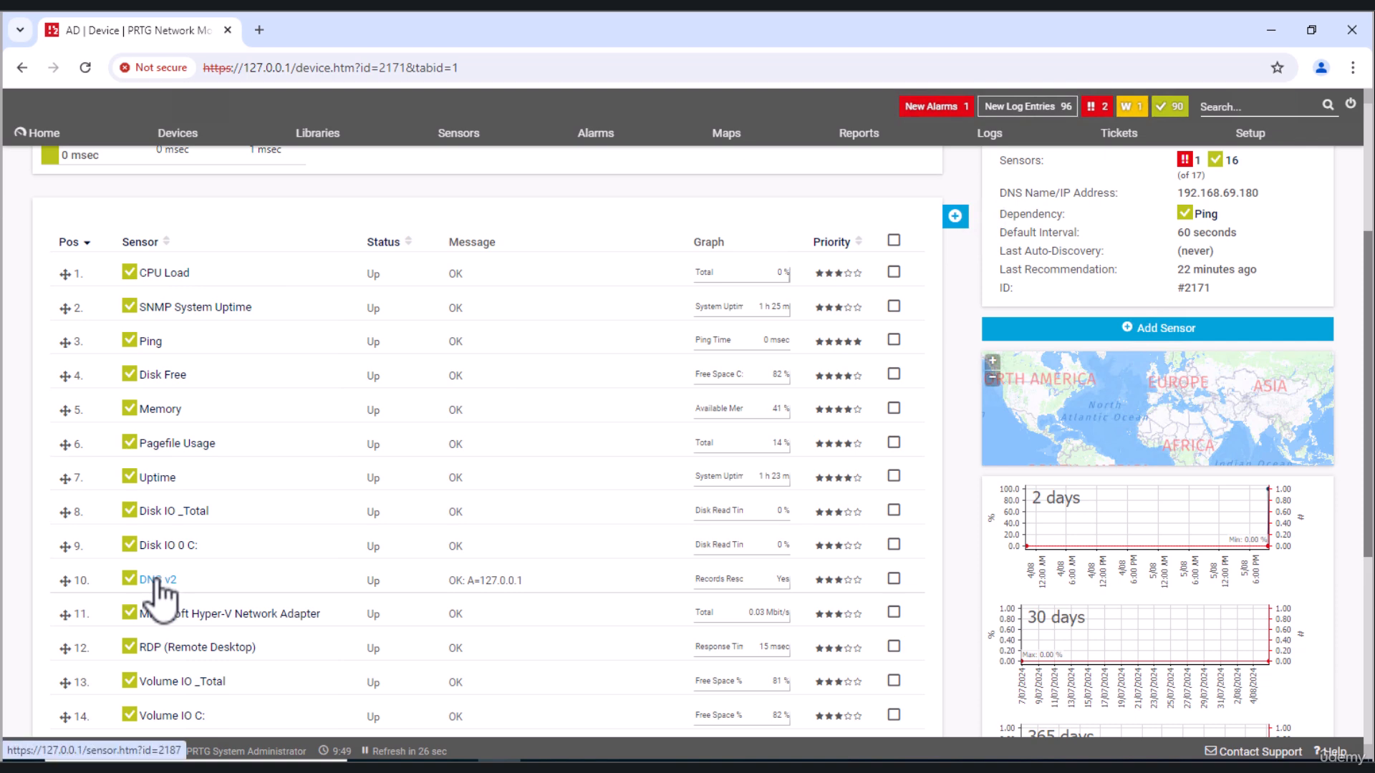
Step: Open the Microsoft Hyper-V Network Adapter sensor and review its gauges, channel table and graphs
click(223, 614)
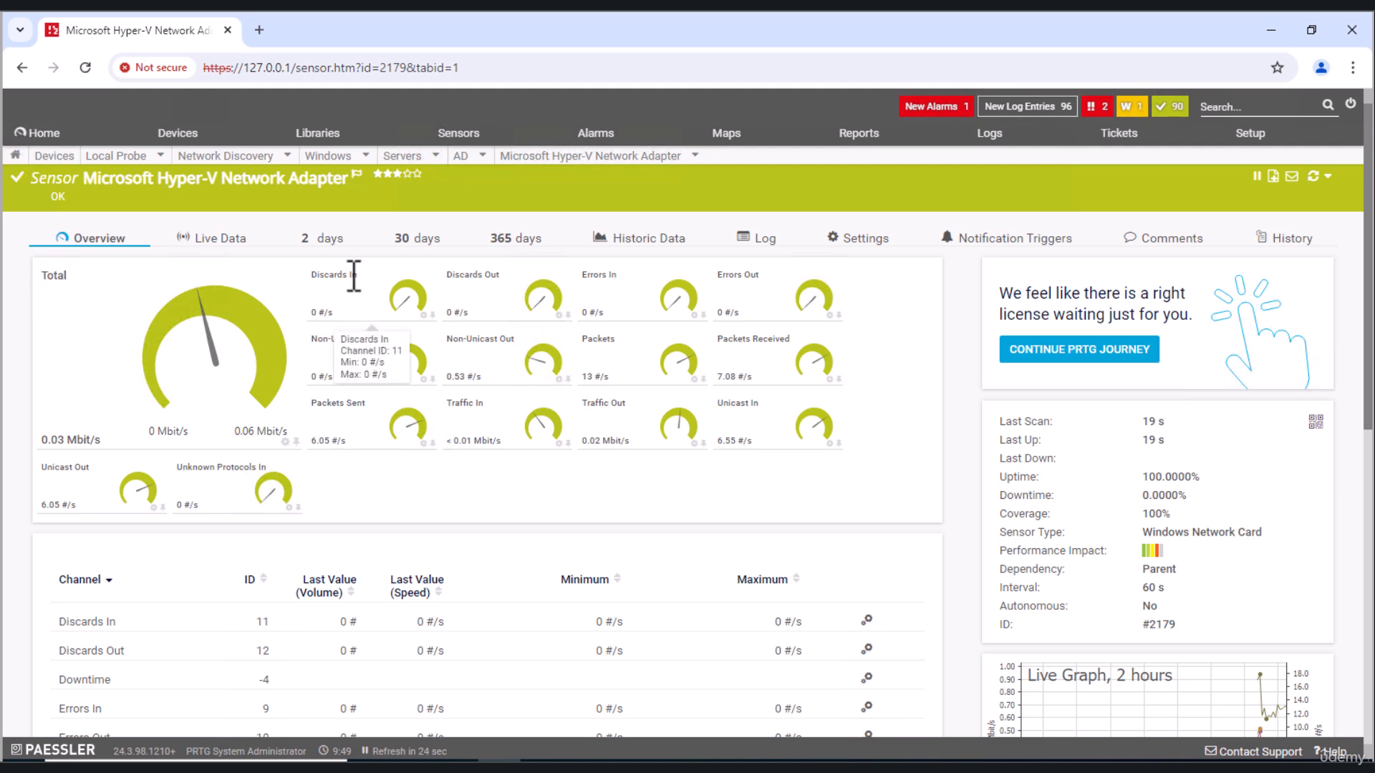
scroll(698, 408, down, 2)
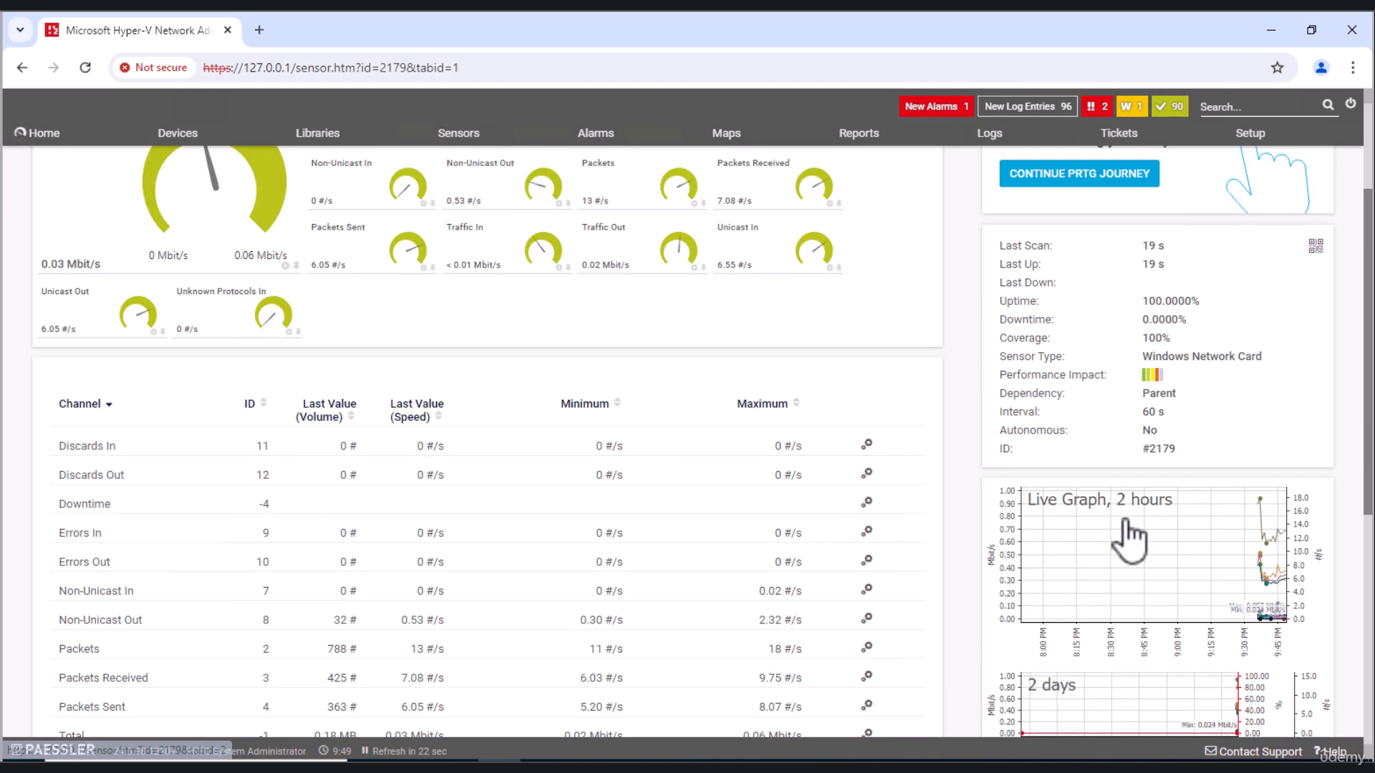
scroll(358, 537, down, 4)
scroll(343, 544, up, 6)
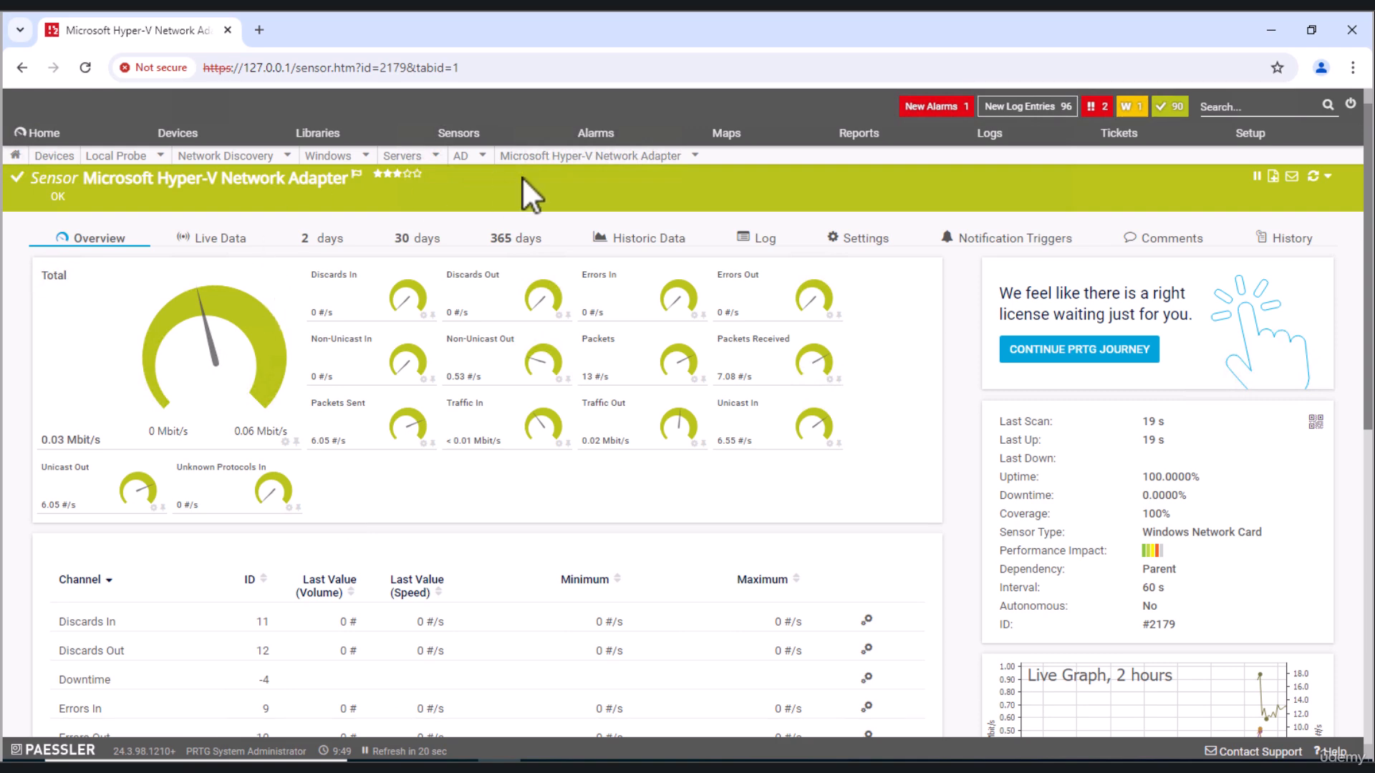
Step: Go back to the AD device and review its sensor list through to the last entry
mouse_move(469, 168)
click(433, 222)
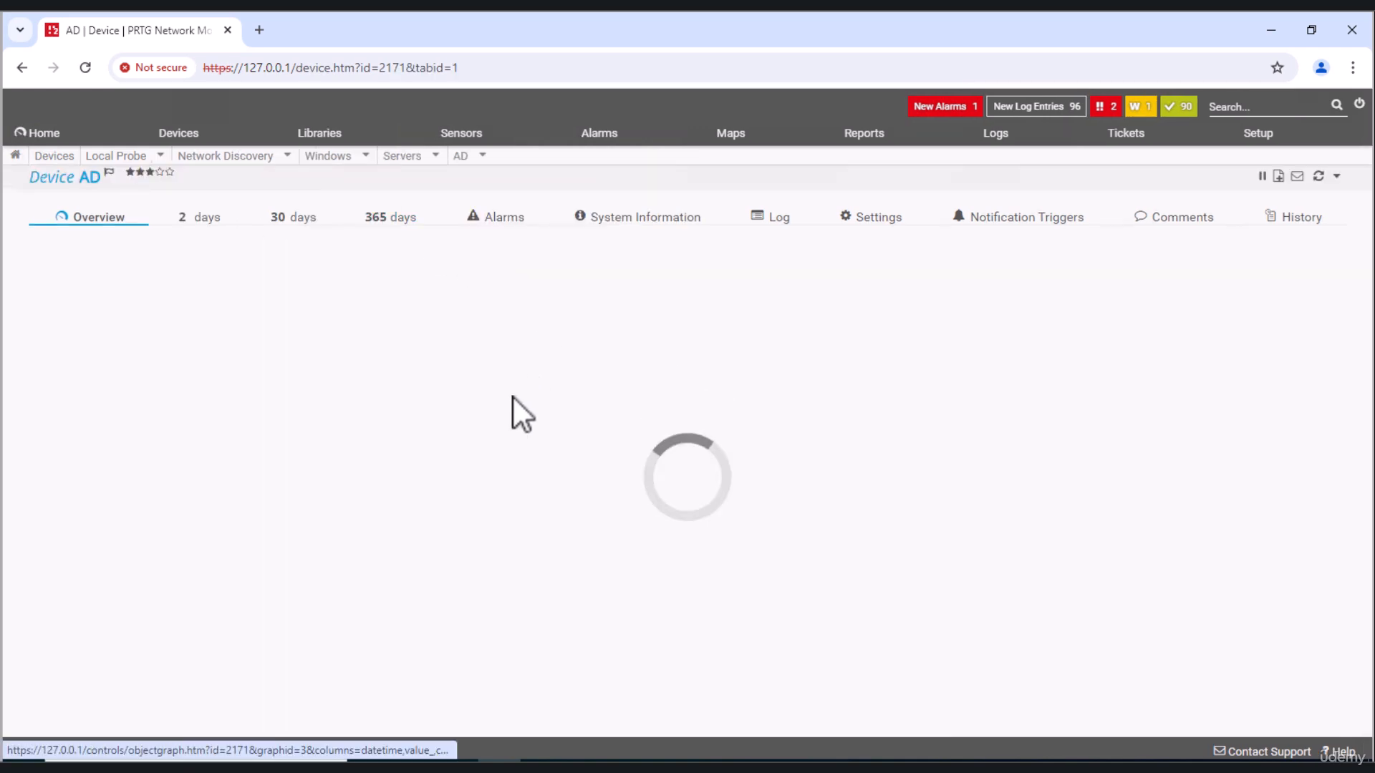
scroll(331, 551, down, 5)
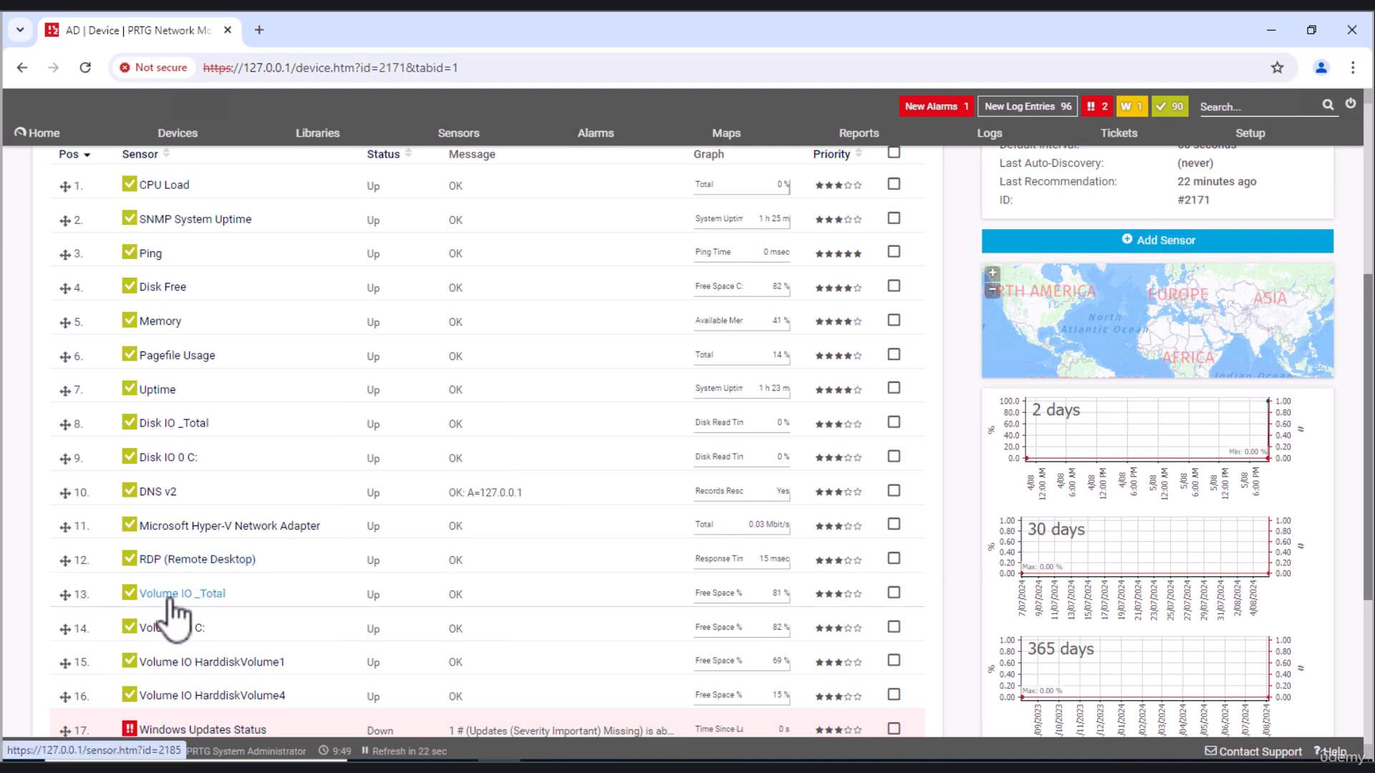
scroll(214, 652, down, 1)
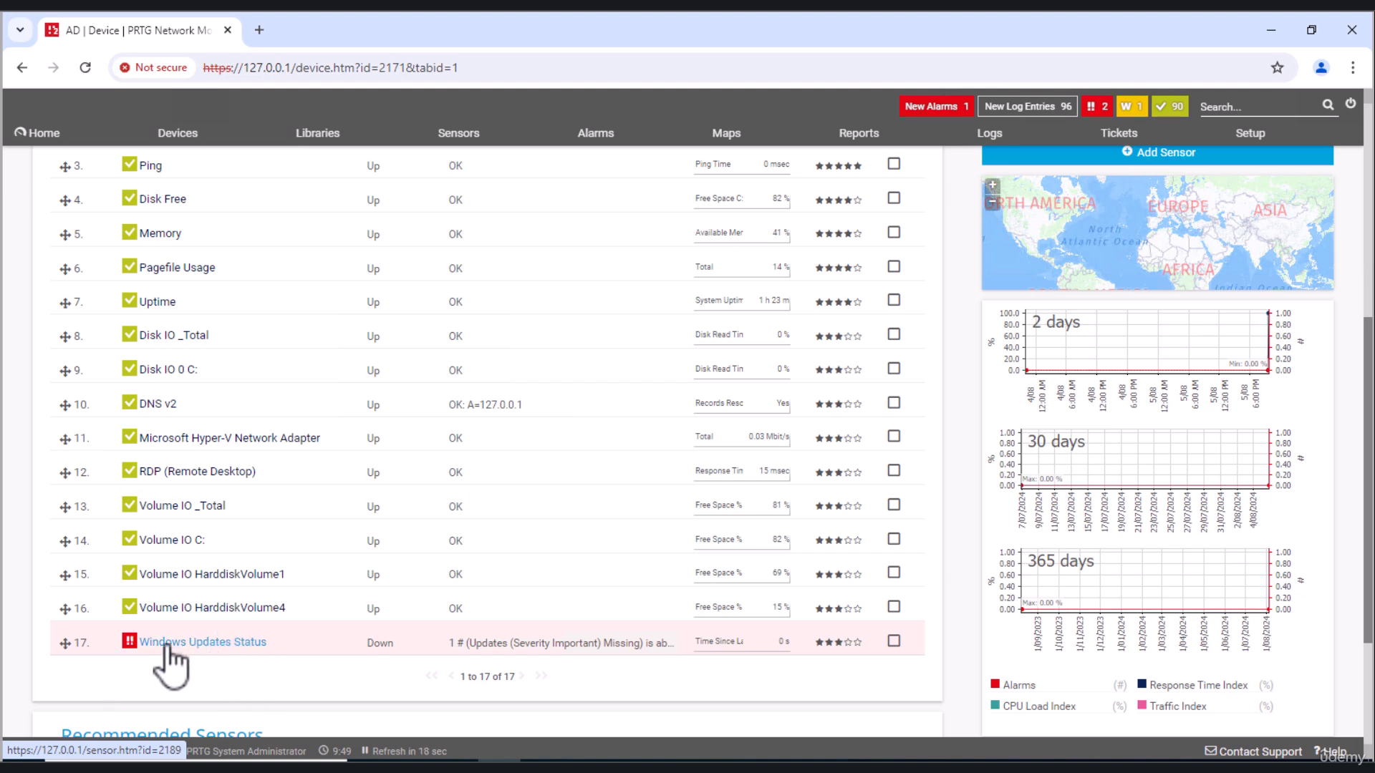
Step: Open the Windows Updates Status sensor and examine its error message, gauges and update channels by severity
click(219, 642)
scroll(362, 519, down, 5)
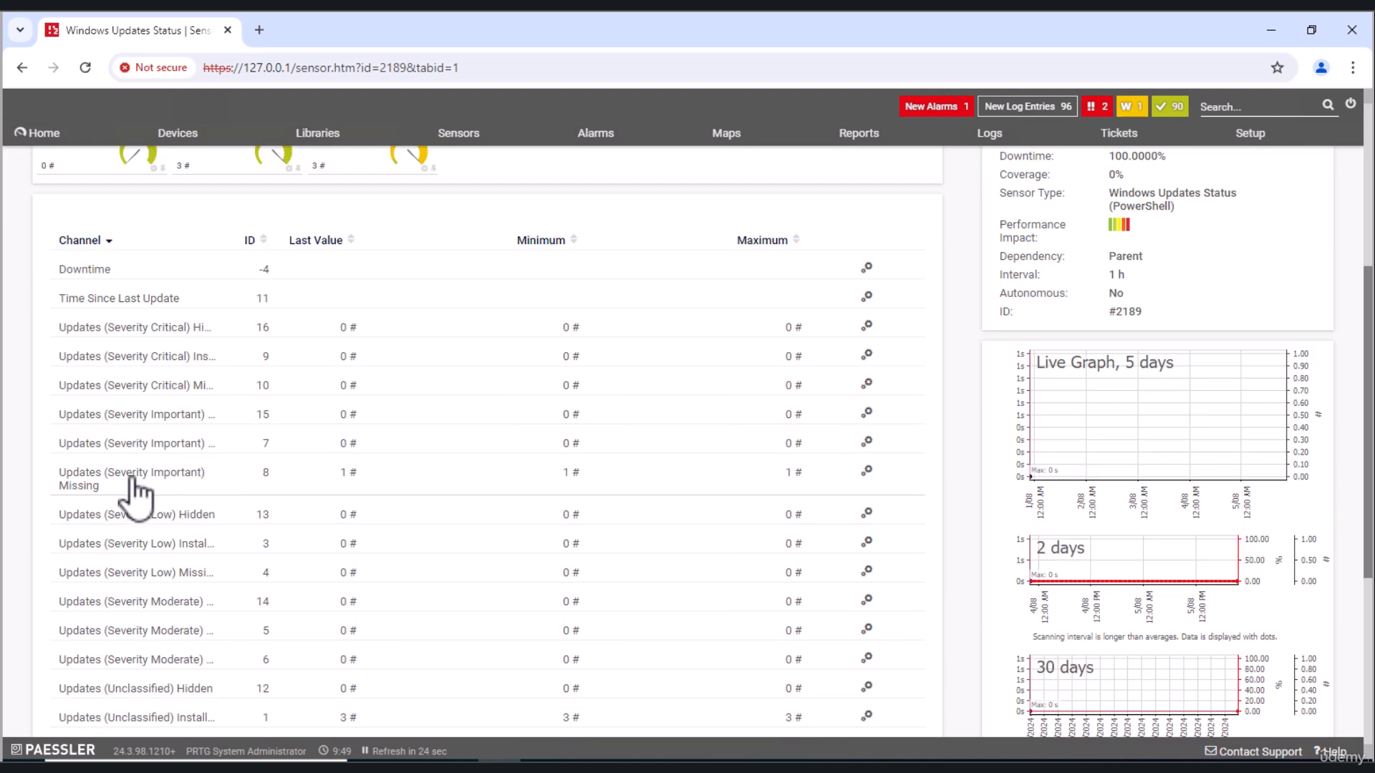
scroll(592, 479, down, 4)
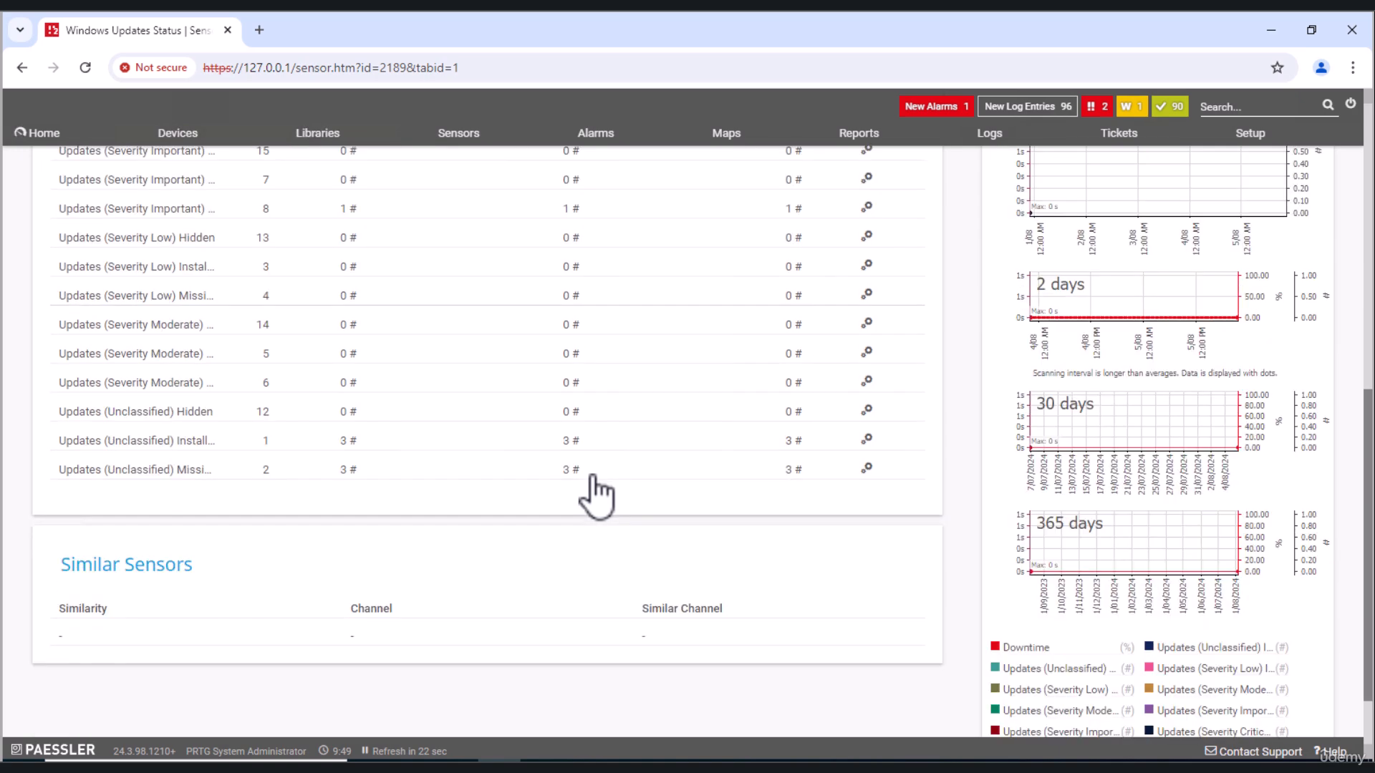
scroll(592, 497, up, 9)
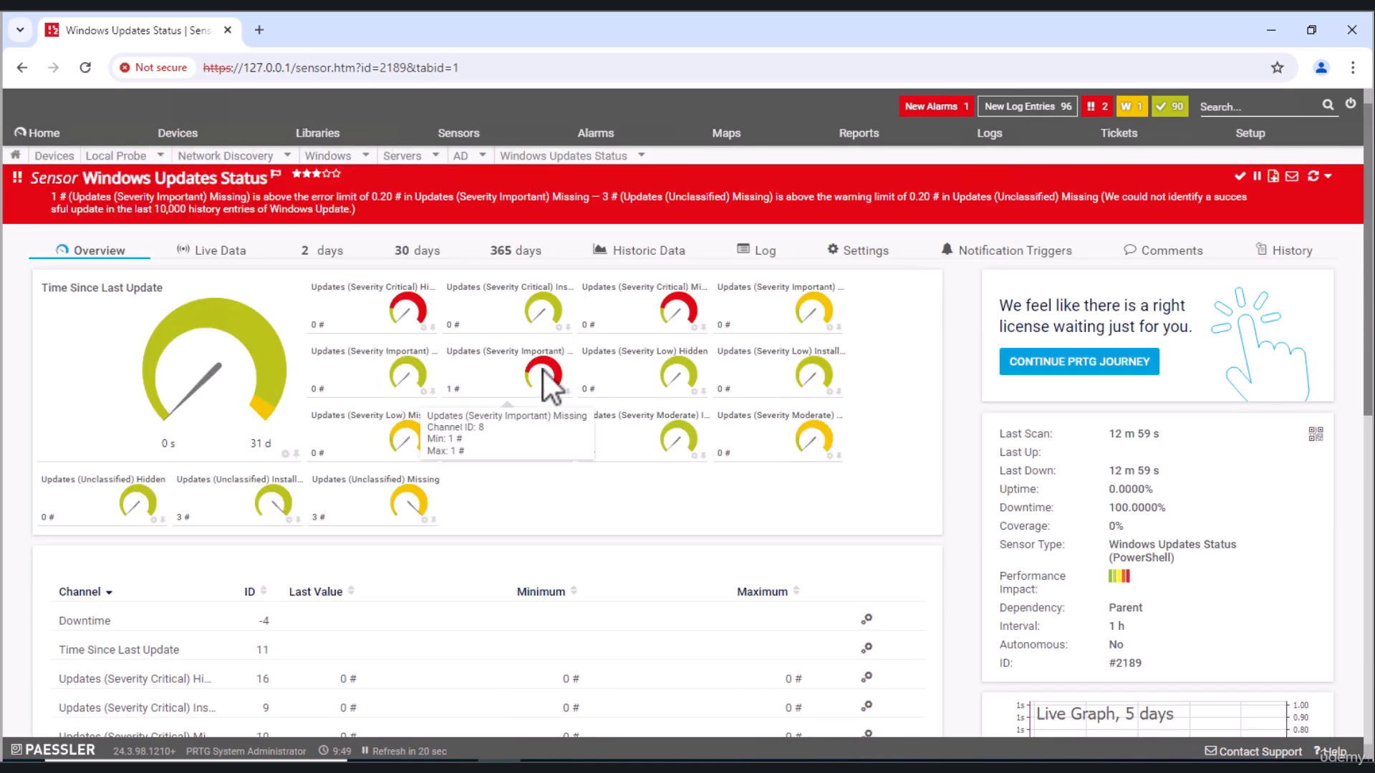
scroll(491, 613, down, 3)
scroll(666, 647, up, 3)
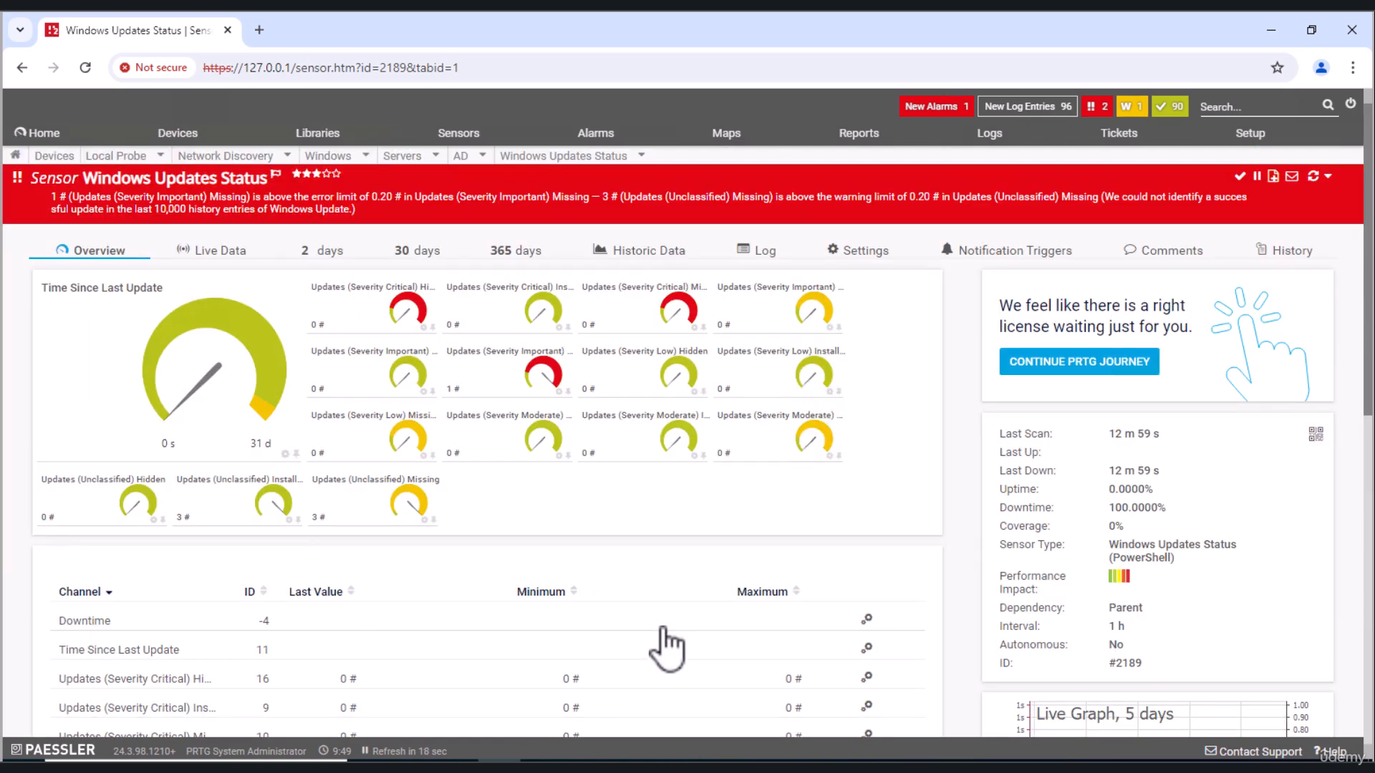
scroll(663, 645, down, 3)
scroll(531, 573, up, 3)
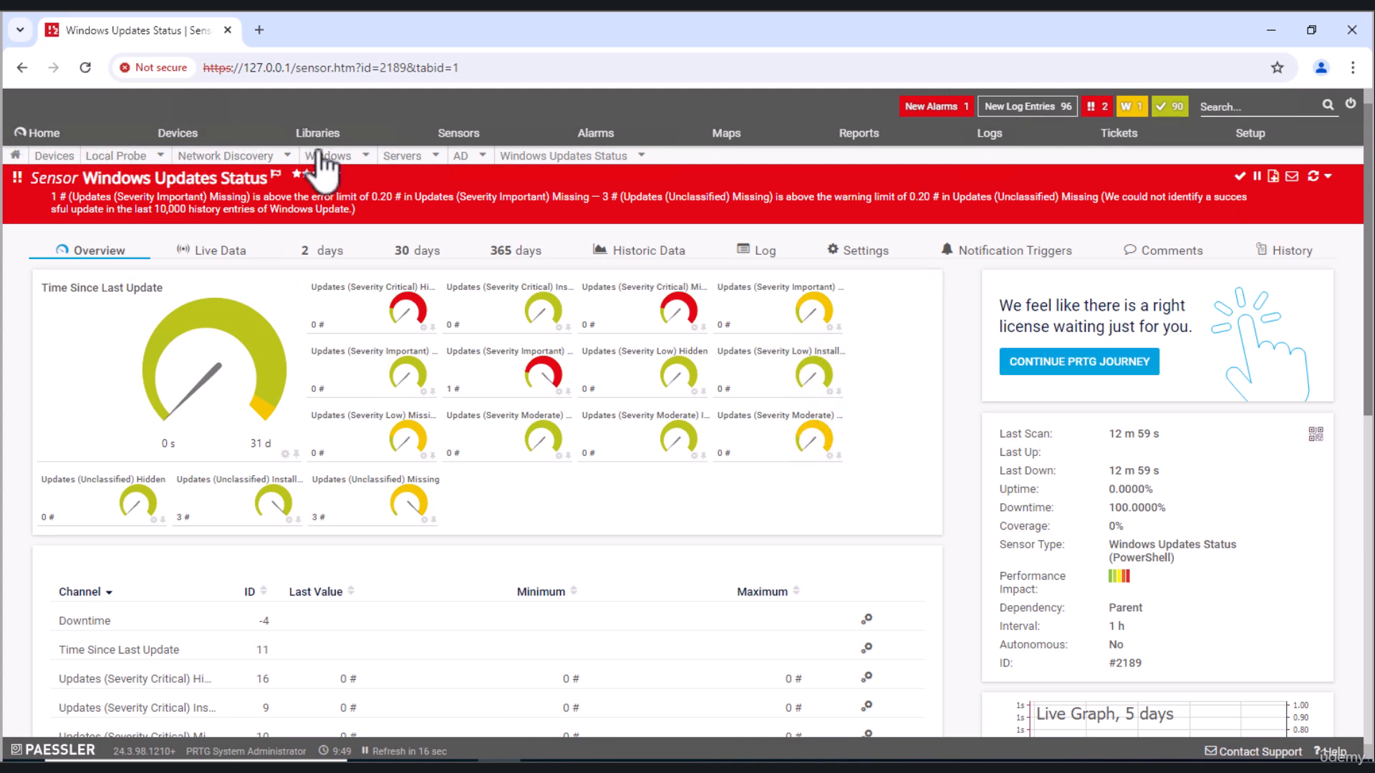
Step: Return to the full device tree and start adding a sensor to the AD server
click(481, 156)
click(434, 221)
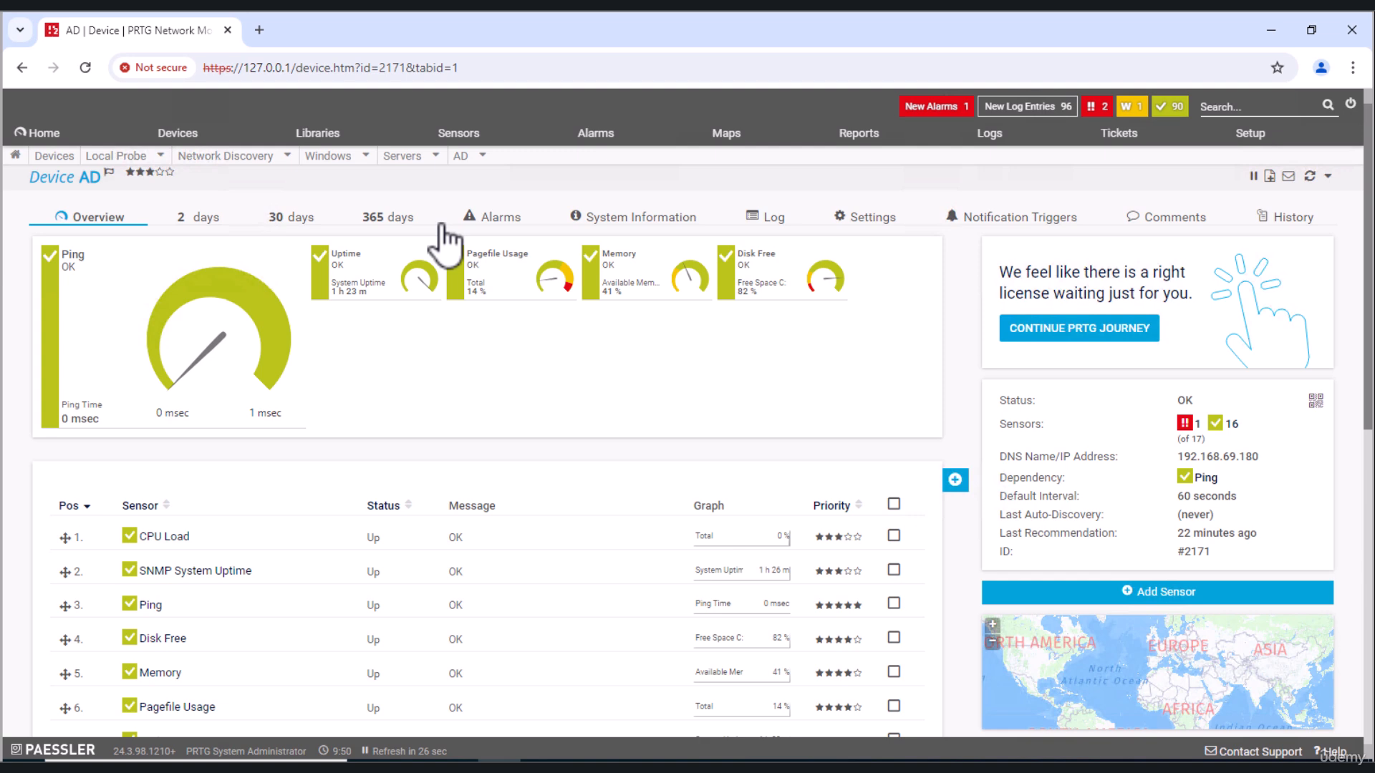
click(177, 138)
scroll(286, 594, down, 5)
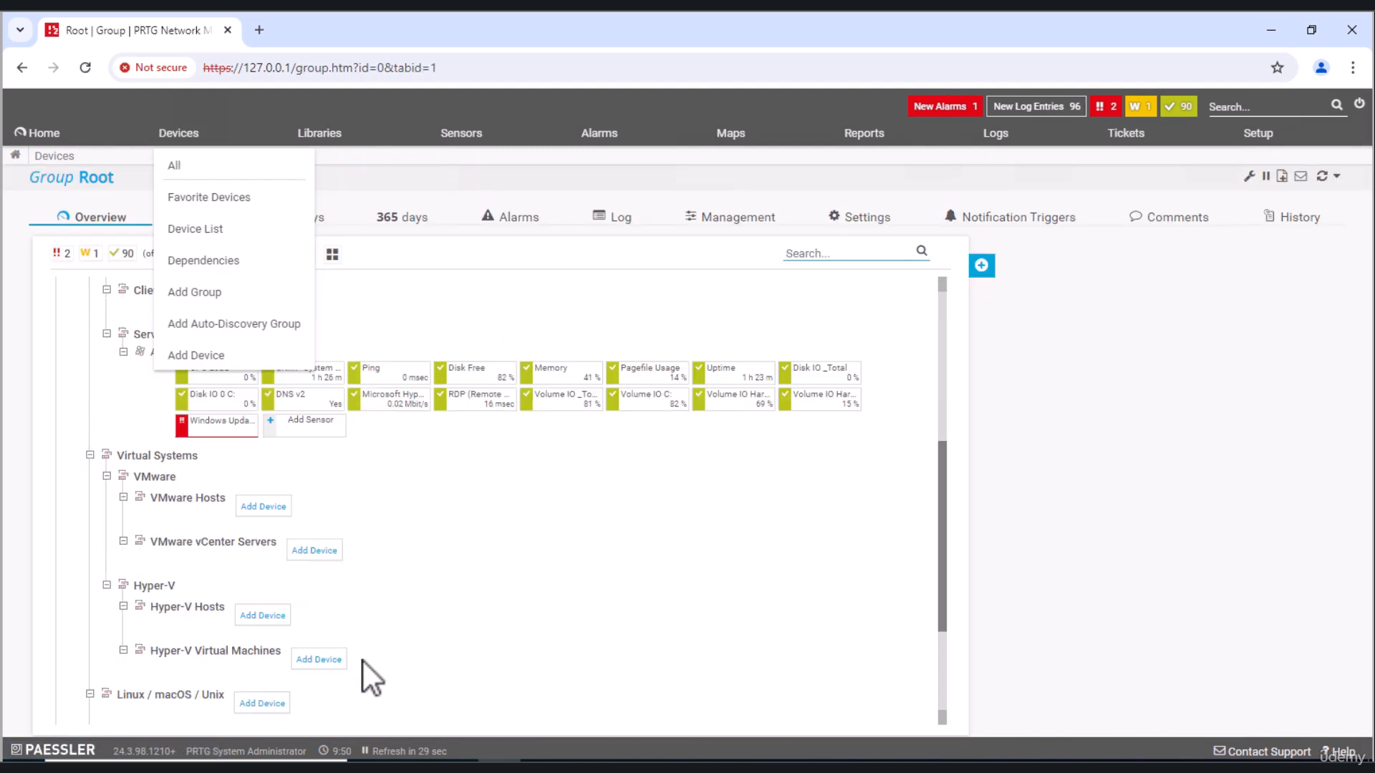
click(290, 417)
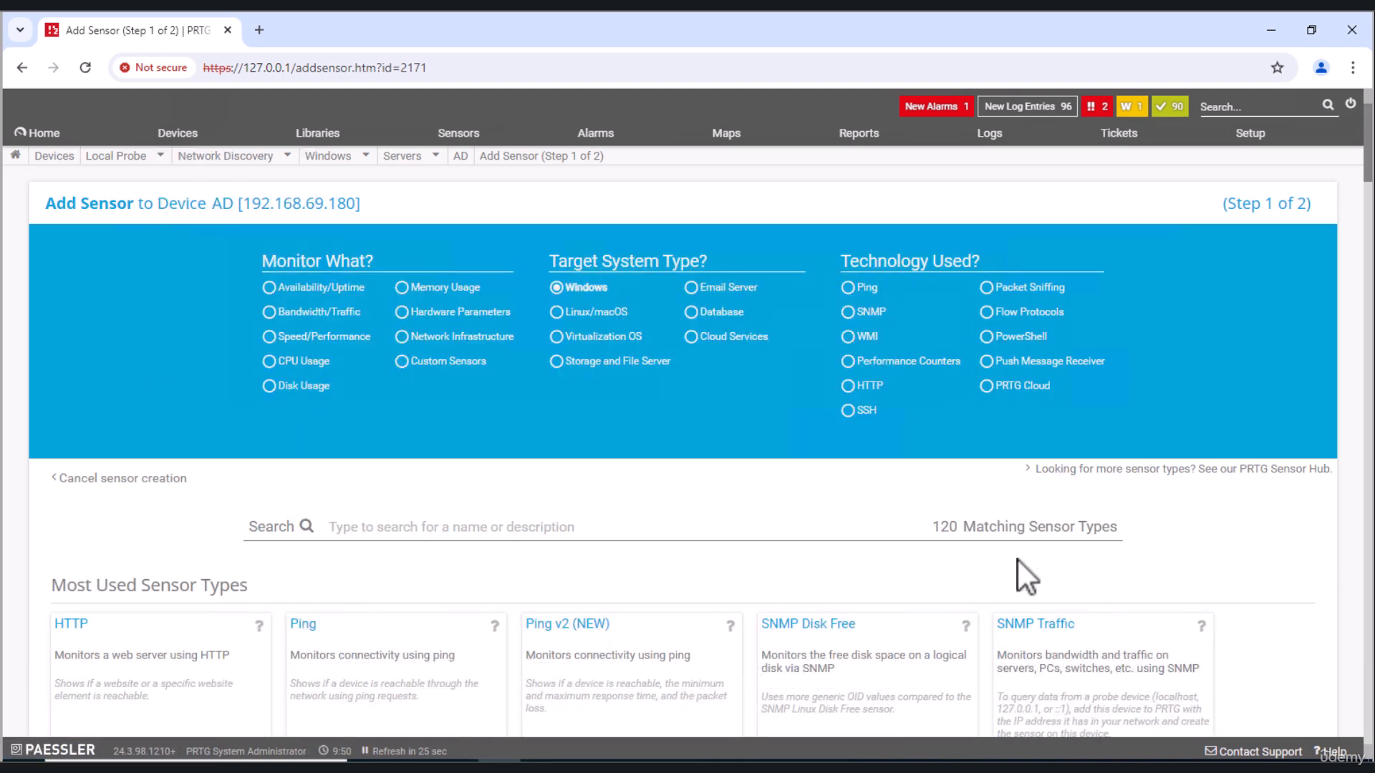
Step: Browse the available sensor types for the Windows target system, including the WMI sensors
scroll(857, 527, down, 10)
scroll(857, 527, down, 10)
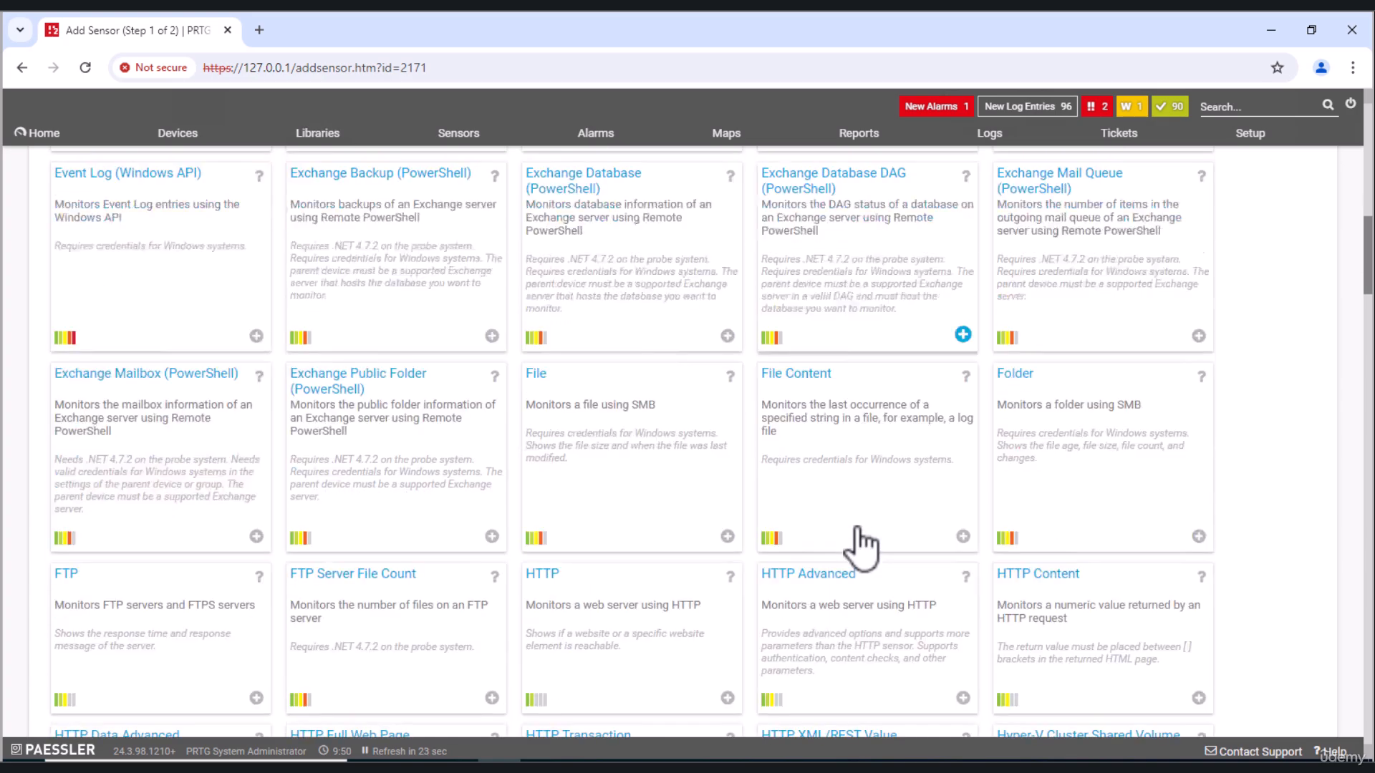
scroll(860, 548, down, 15)
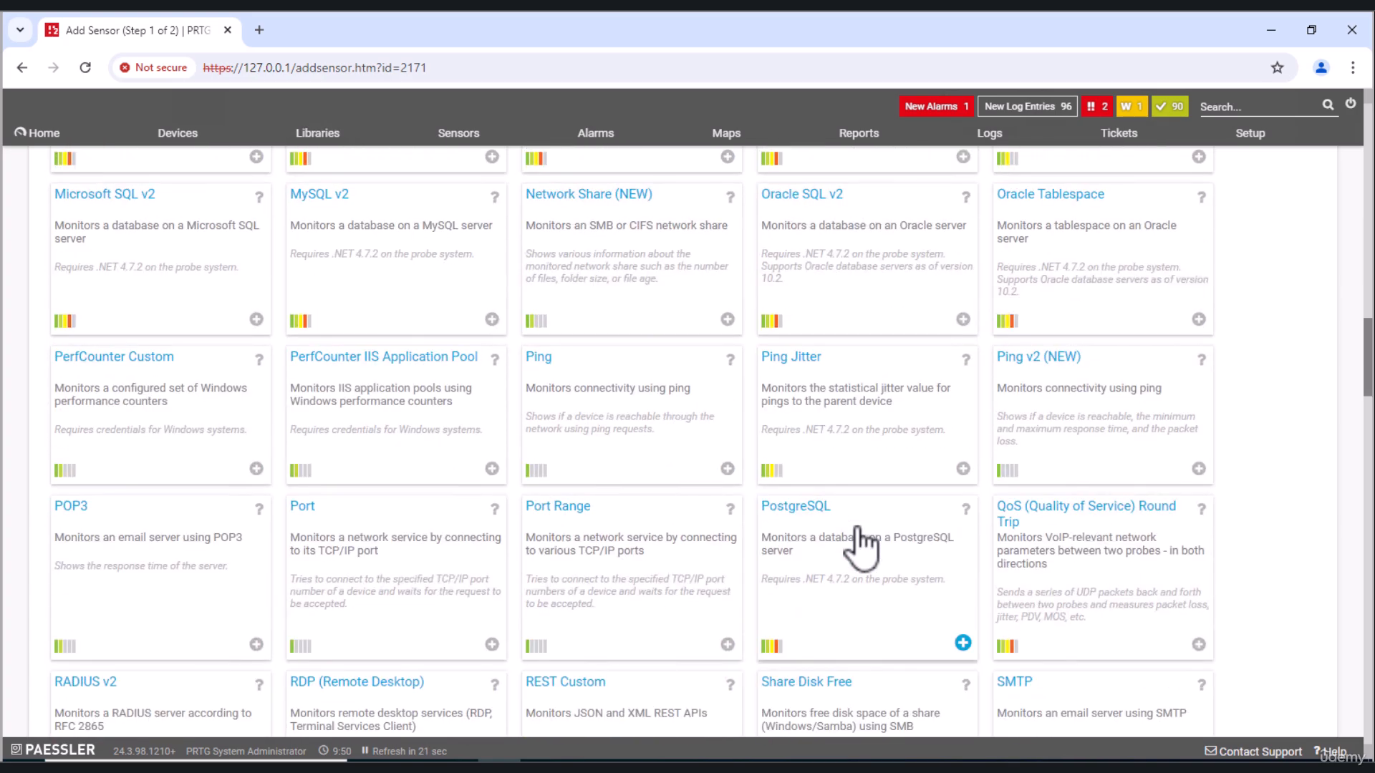
scroll(857, 526, down, 14)
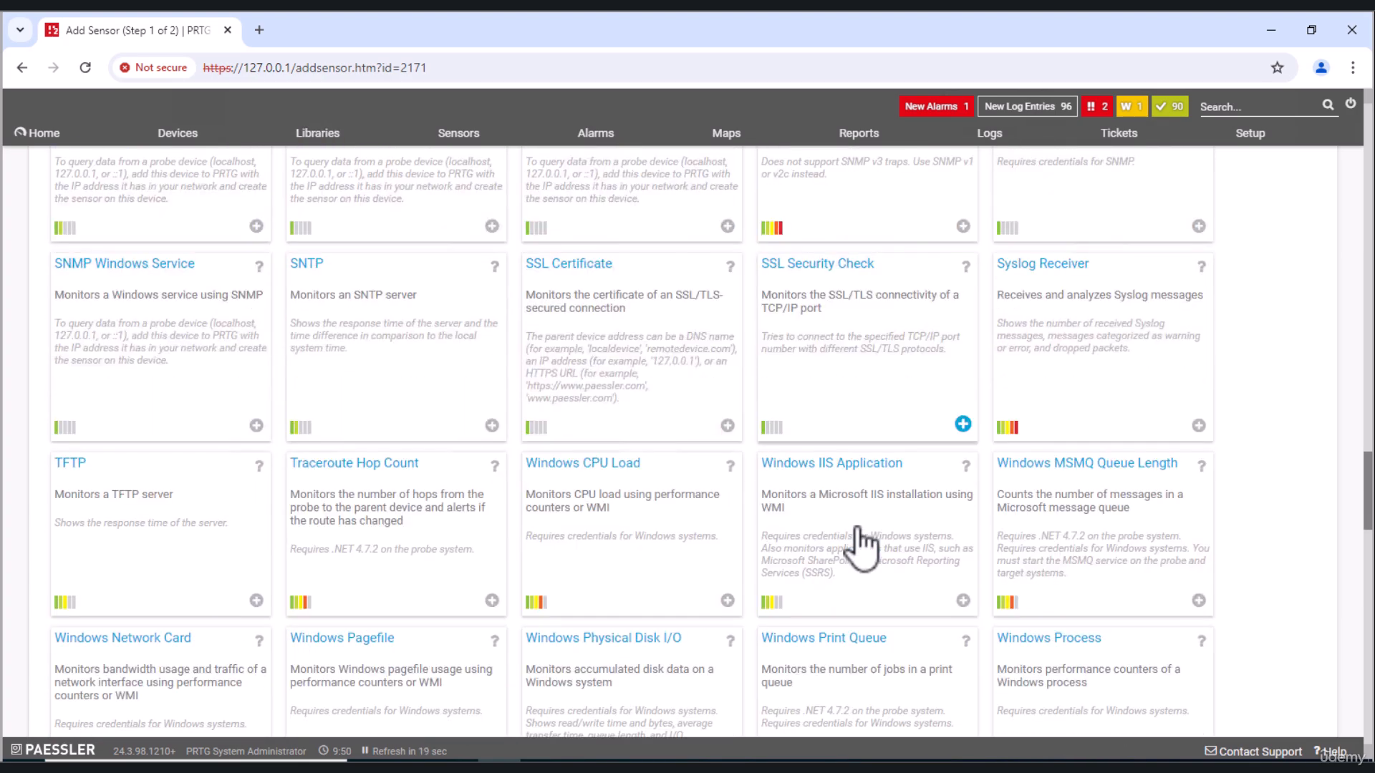
scroll(864, 548, down, 8)
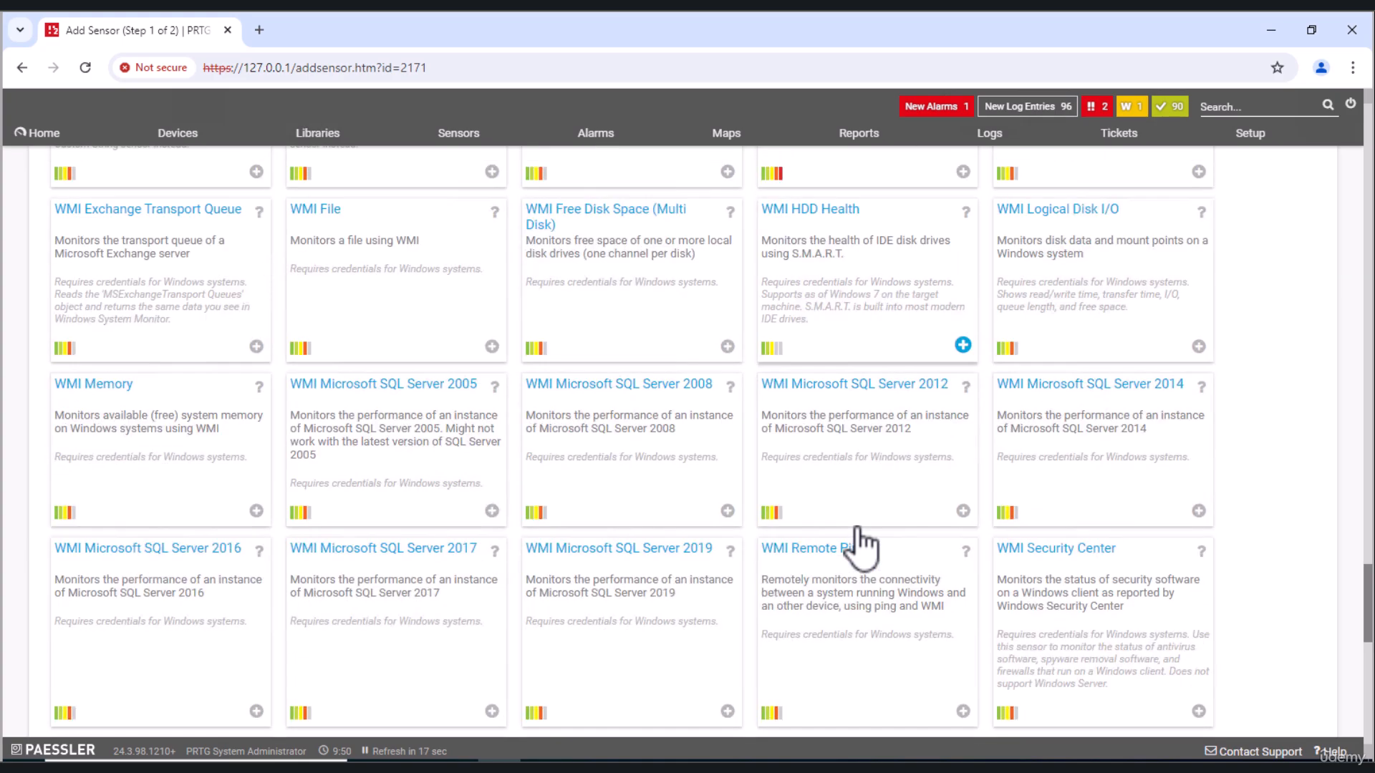
scroll(862, 547, down, 3)
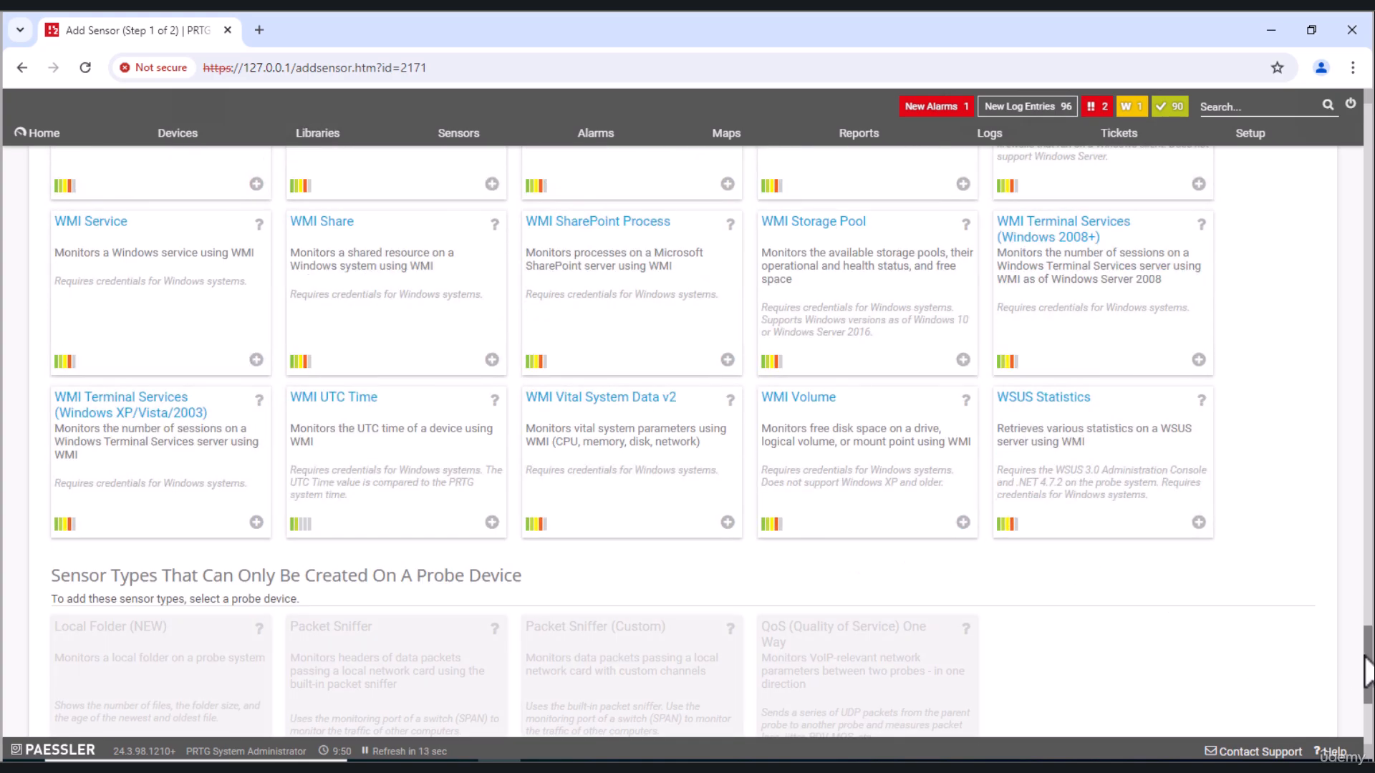
drag(1368, 653, 1340, 113)
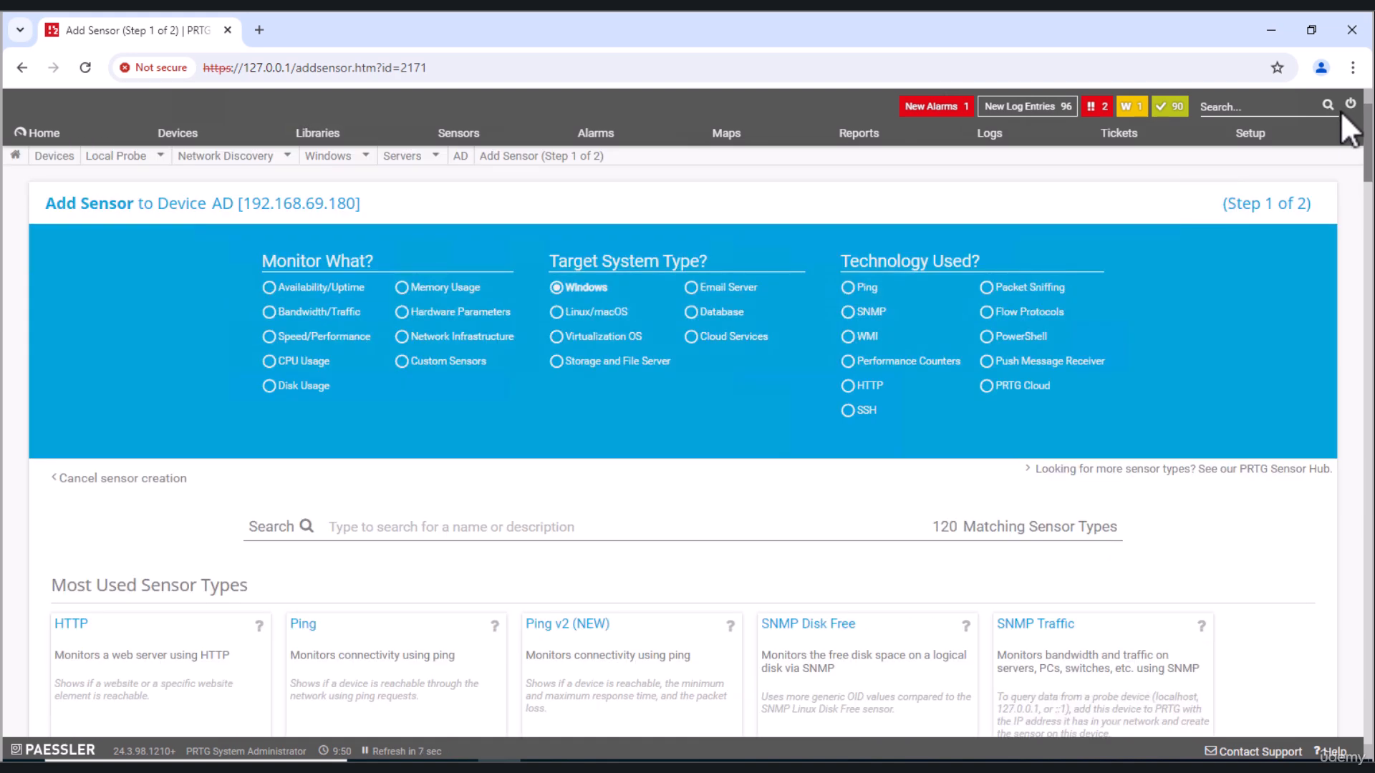
Step: Search the Windows sensor types for "Active Directory"
click(507, 523)
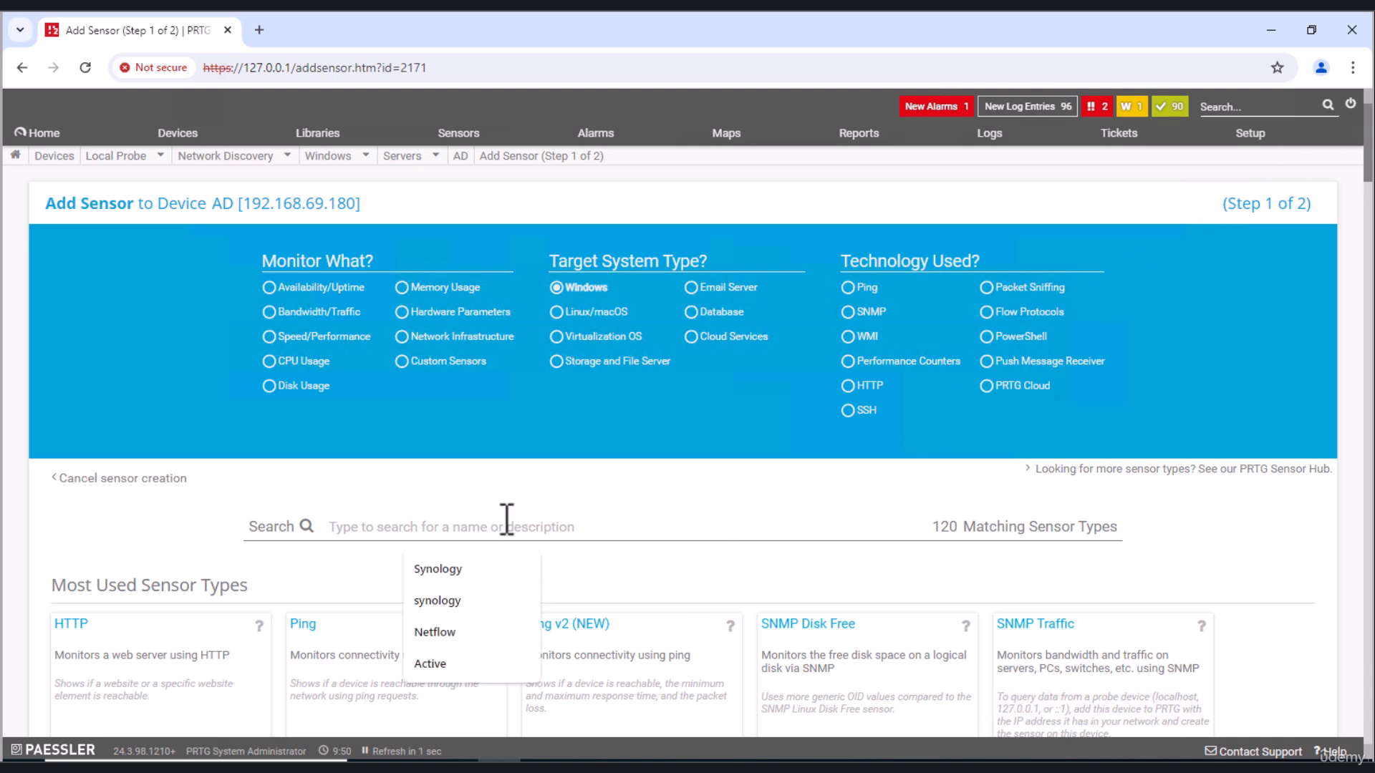
text(Ac)
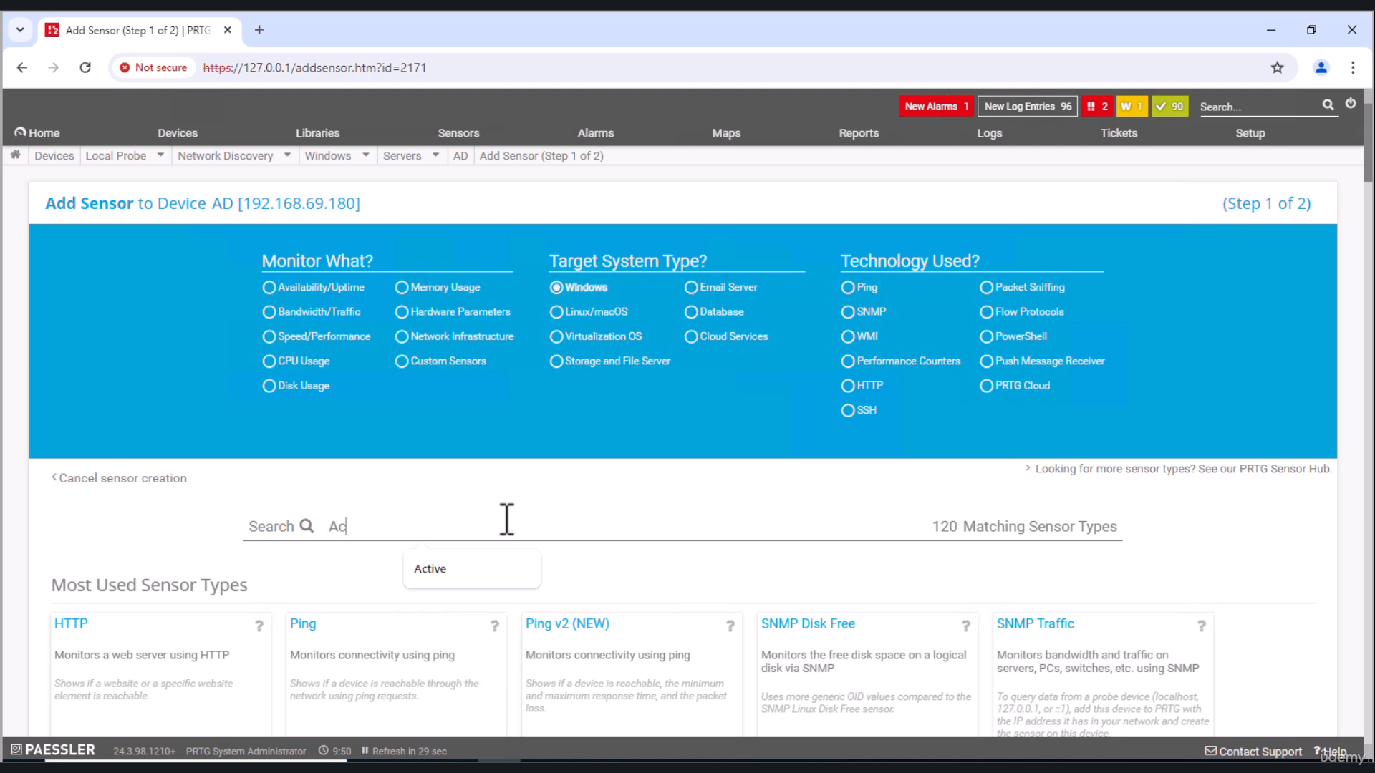
text(tive D)
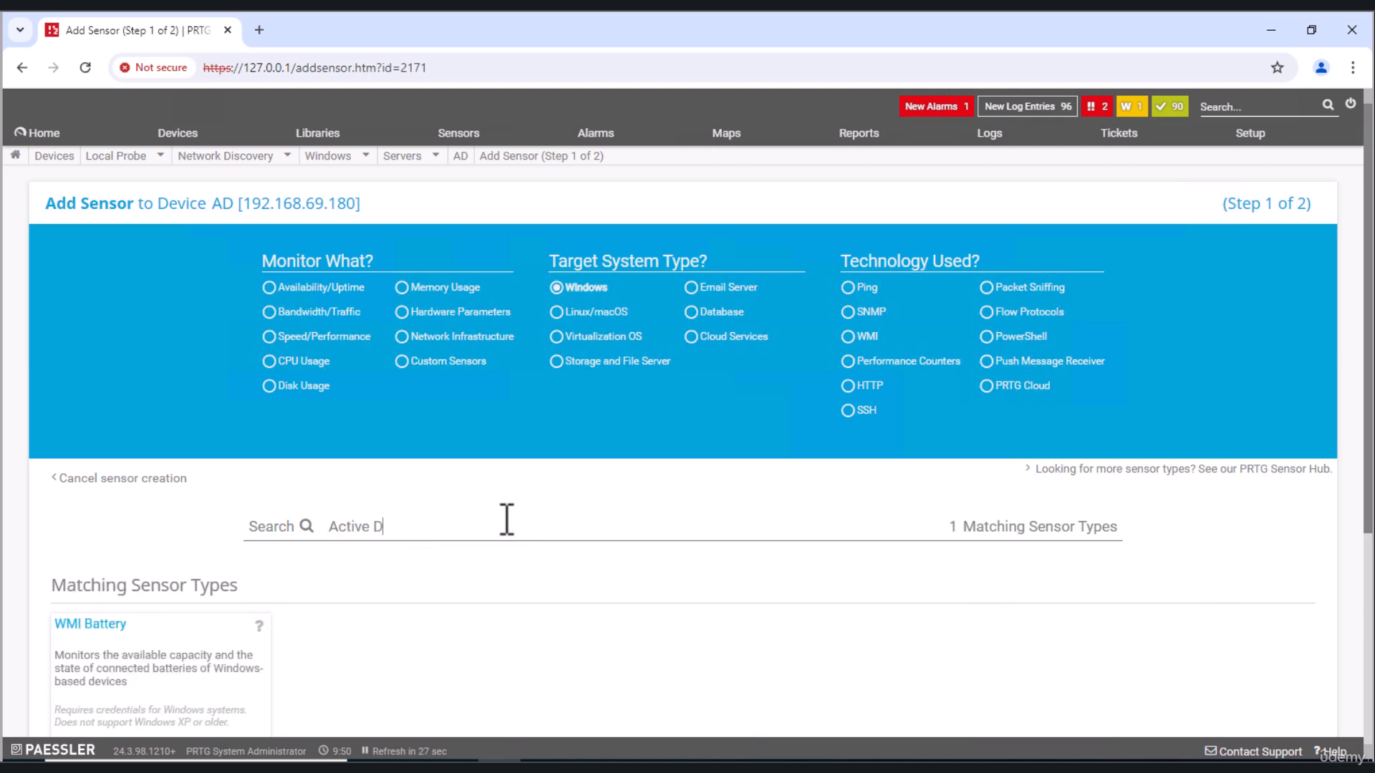
scroll(506, 519, down, 3)
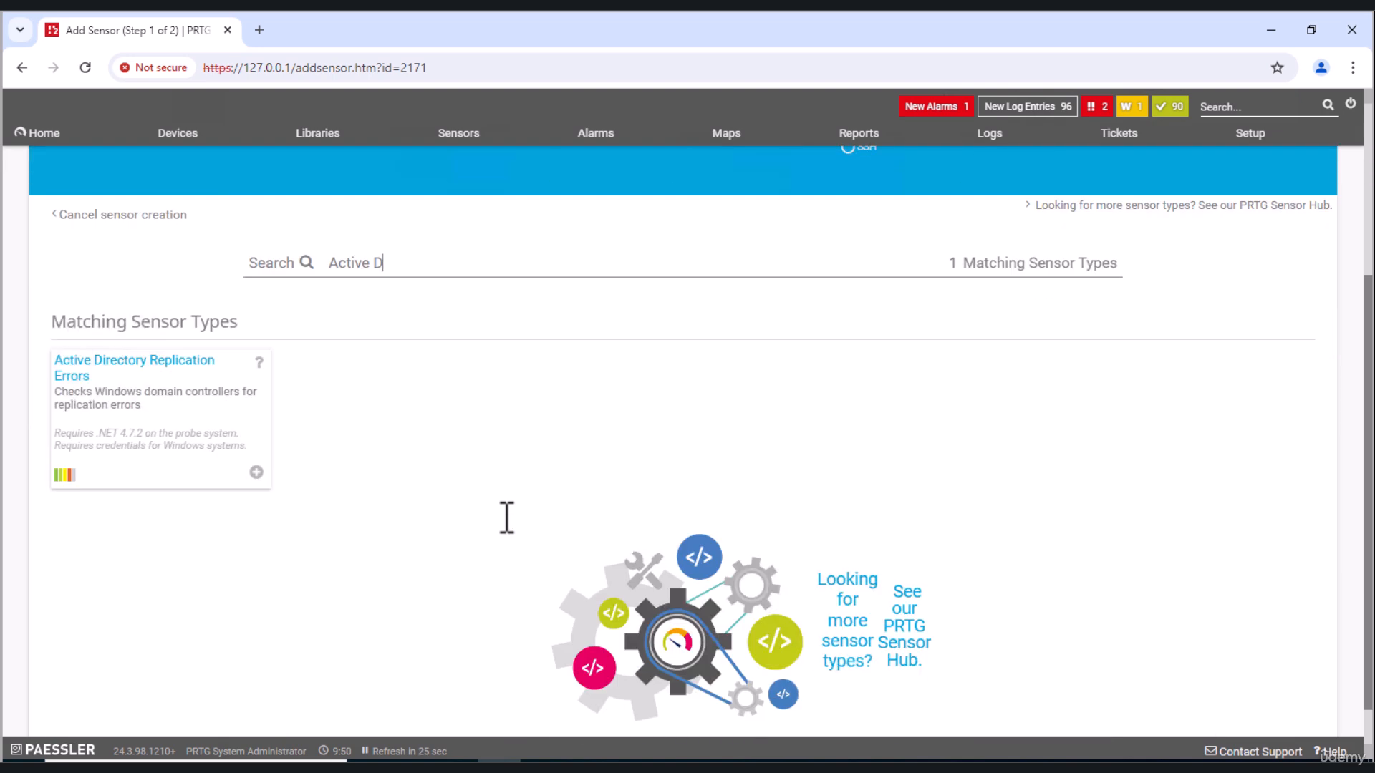
text(irectory)
Step: Clear the Windows target system filter and change the sensor type search to "AD"
key(BackSpace)
key(BackSpace)
key(BackSpace)
key(BackSpace)
key(BackSpace)
key(BackSpace)
key(BackSpace)
key(BackSpace)
key(BackSpace)
key(BackSpace)
key(BackSpace)
key(BackSpace)
key(BackSpace)
key(BackSpace)
key(BackSpace)
text(D)
scroll(506, 515, up, 4)
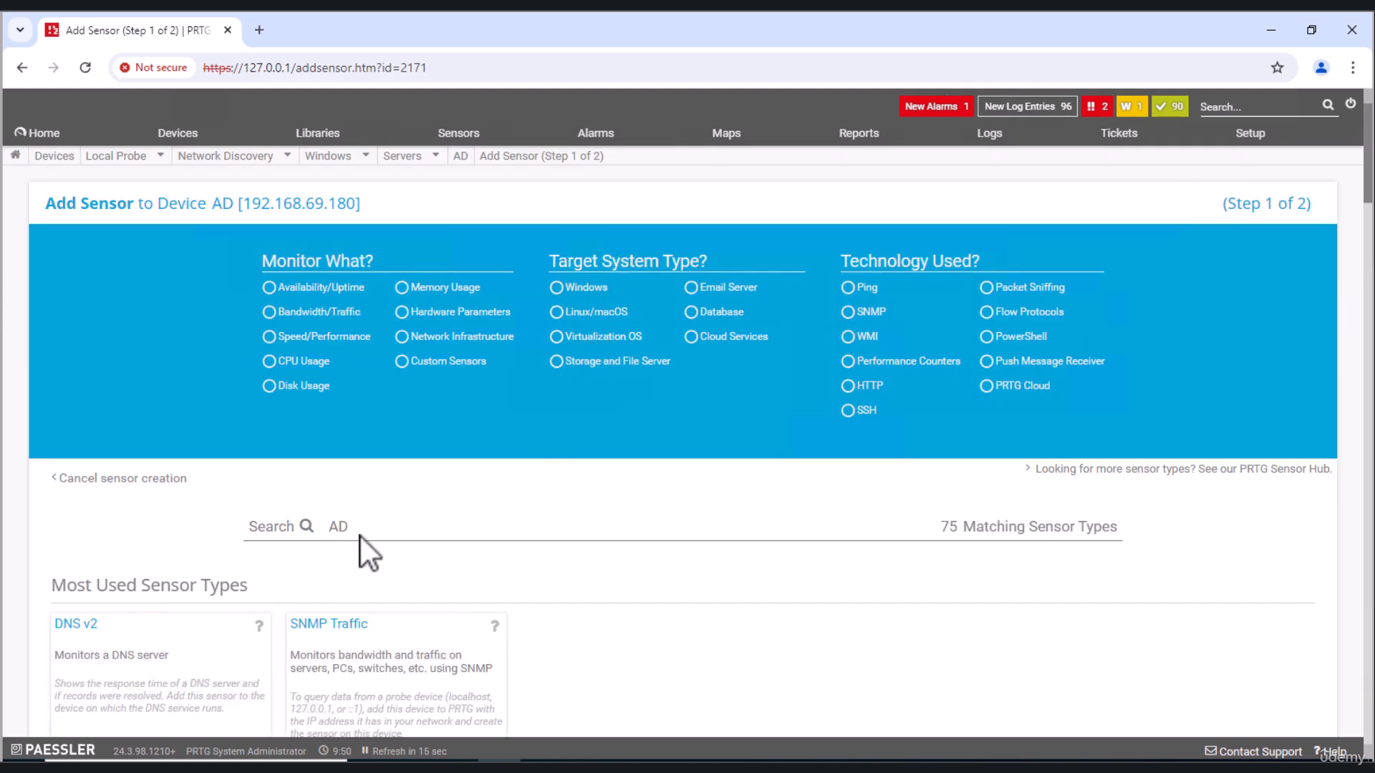
Step: Search all sensor types for "Active Directory" and choose the LDAP sensor for the AD device
key(BackSpace)
text(ctive Directory)
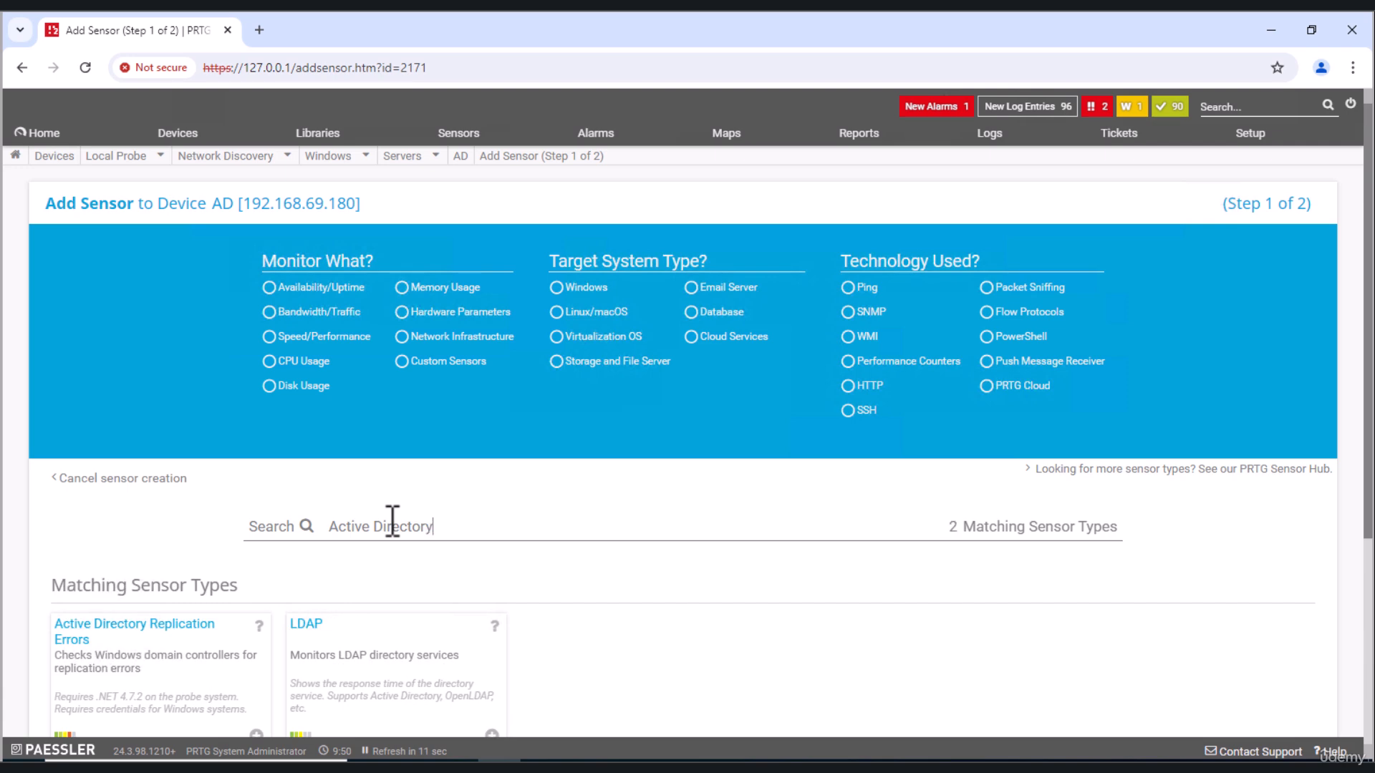
scroll(412, 505, down, 3)
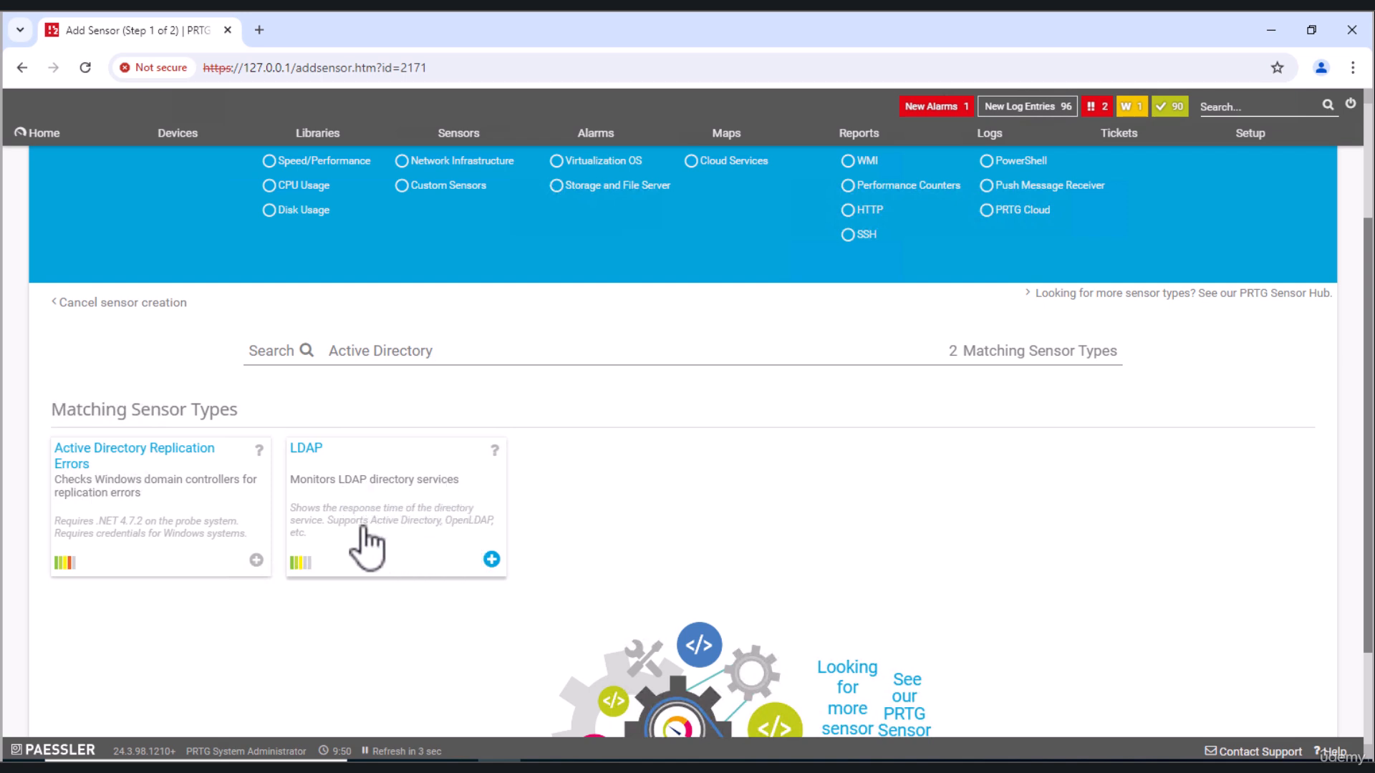
click(491, 560)
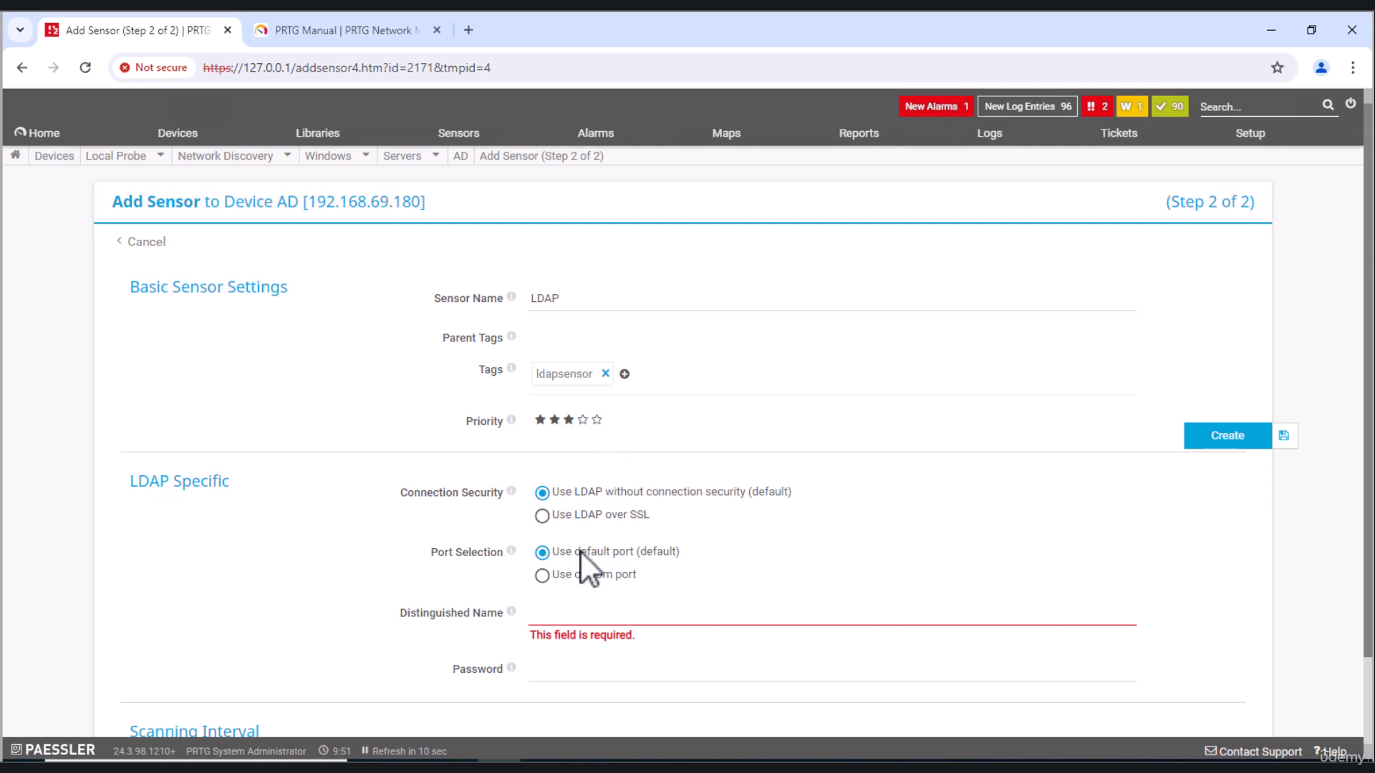
Step: Set the LDAP sensor's Distinguished Name to DC=dmt,DC=local and enter the account password
click(573, 609)
key(ctrl+v)
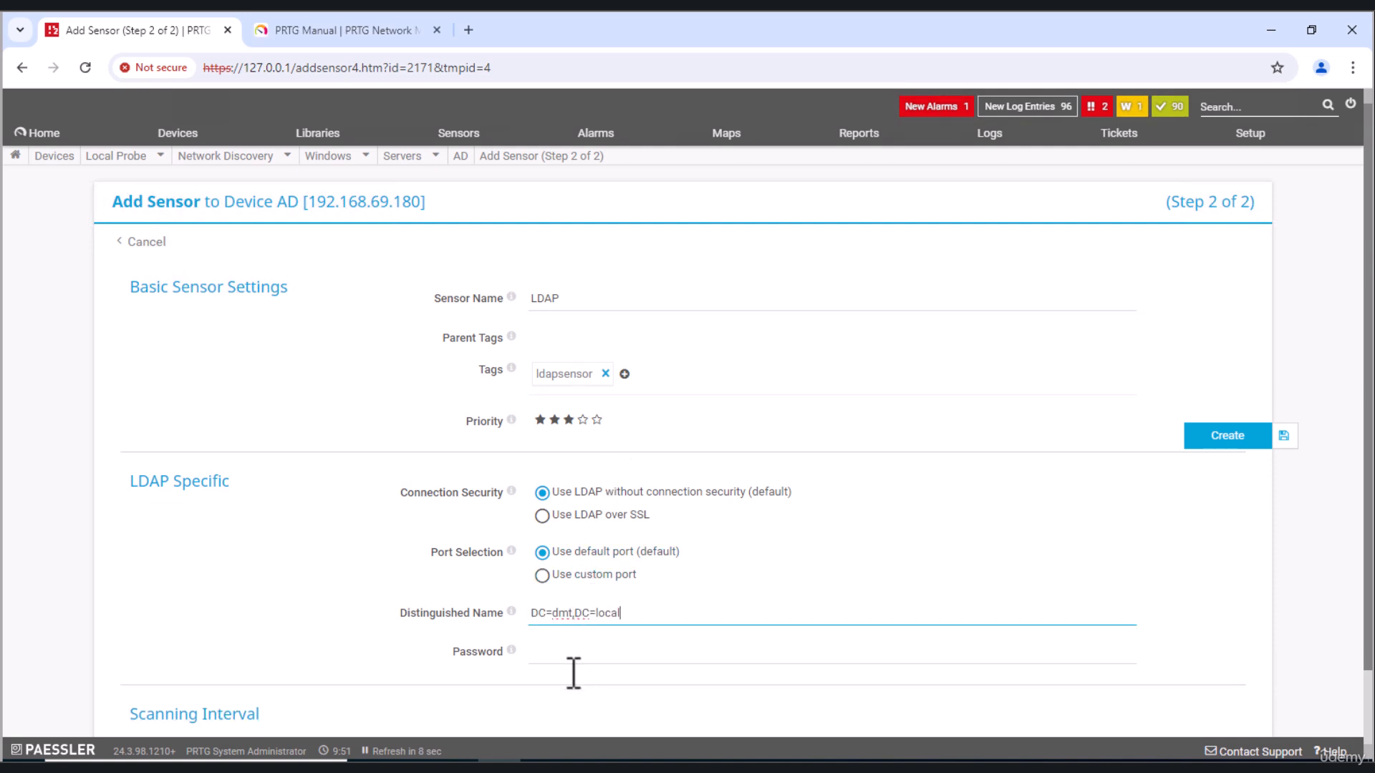
click(582, 650)
text(•••••••••••)
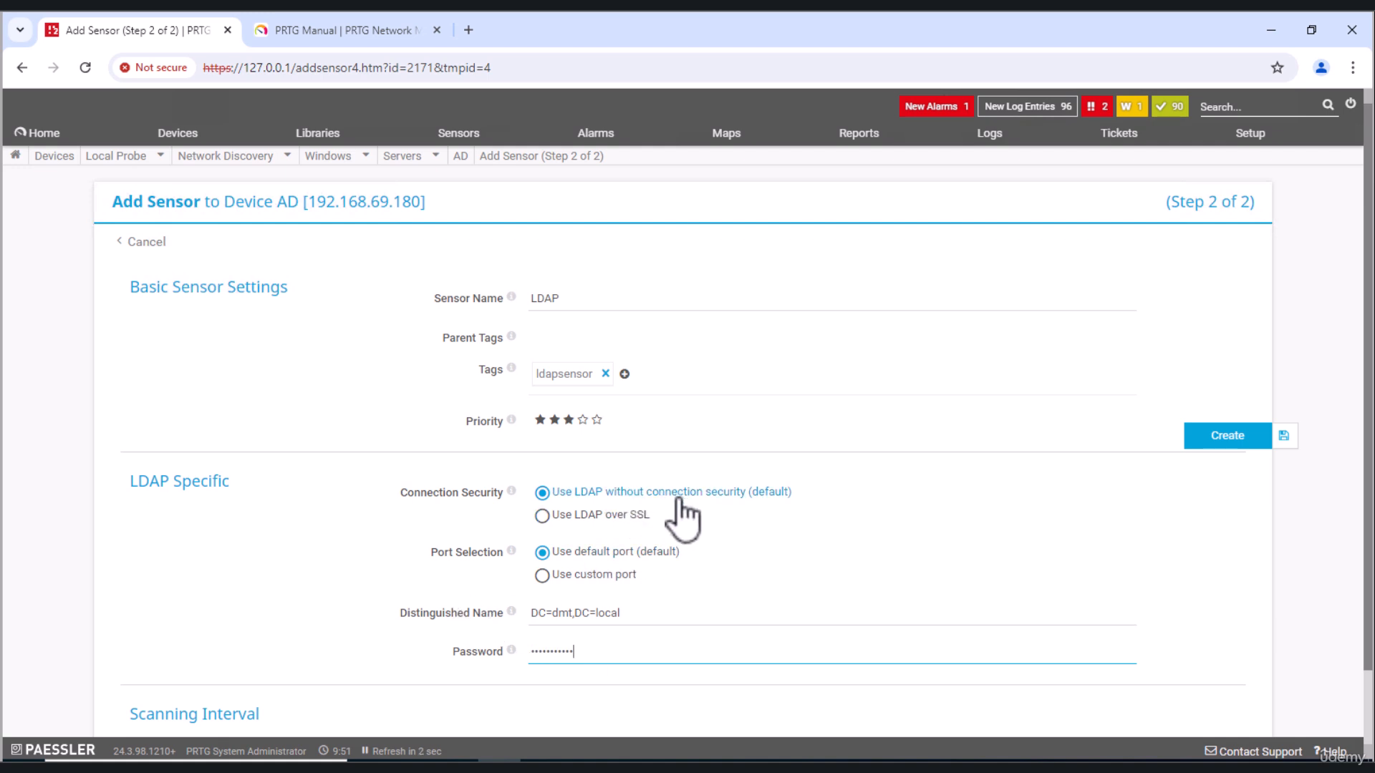
scroll(716, 537, down, 1)
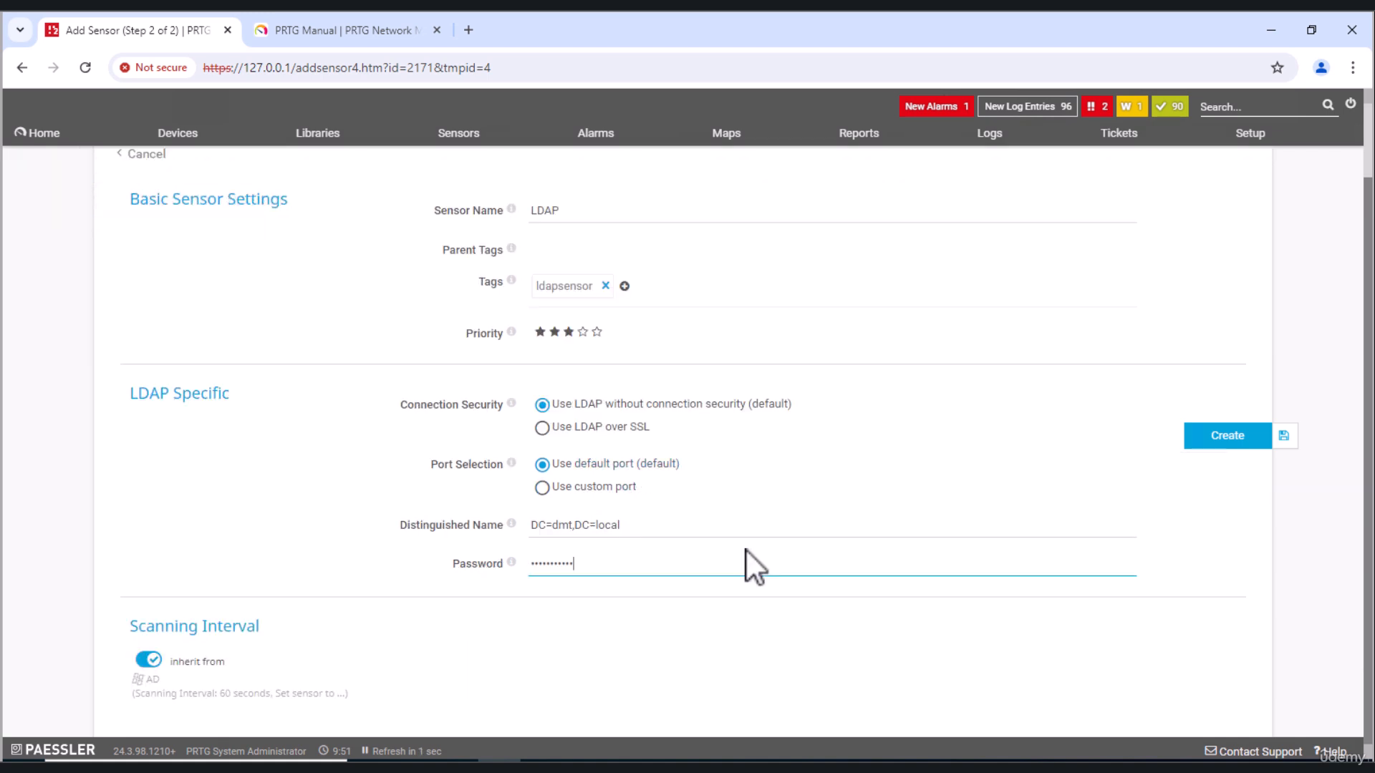
Step: Create the configured LDAP sensor on the AD device and return to the full device tree
click(1219, 440)
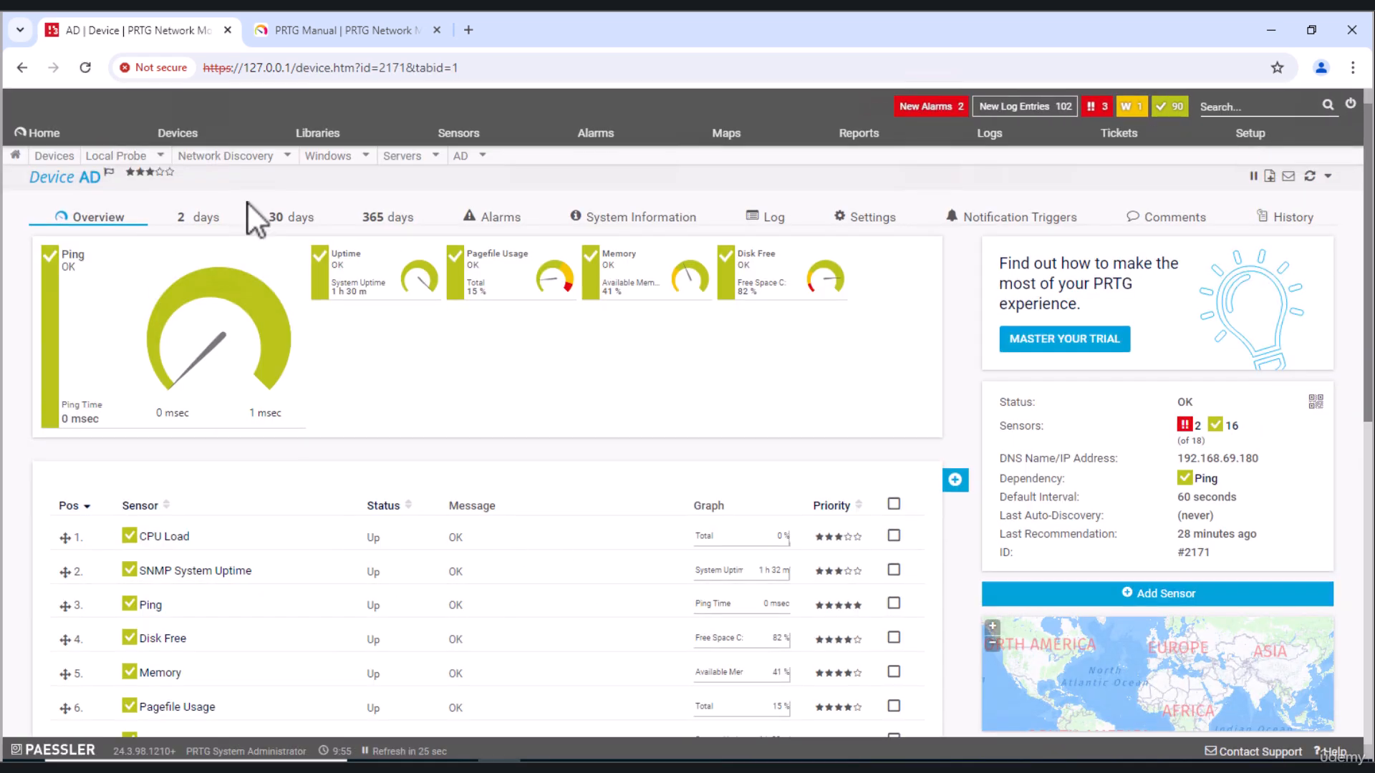
click(201, 155)
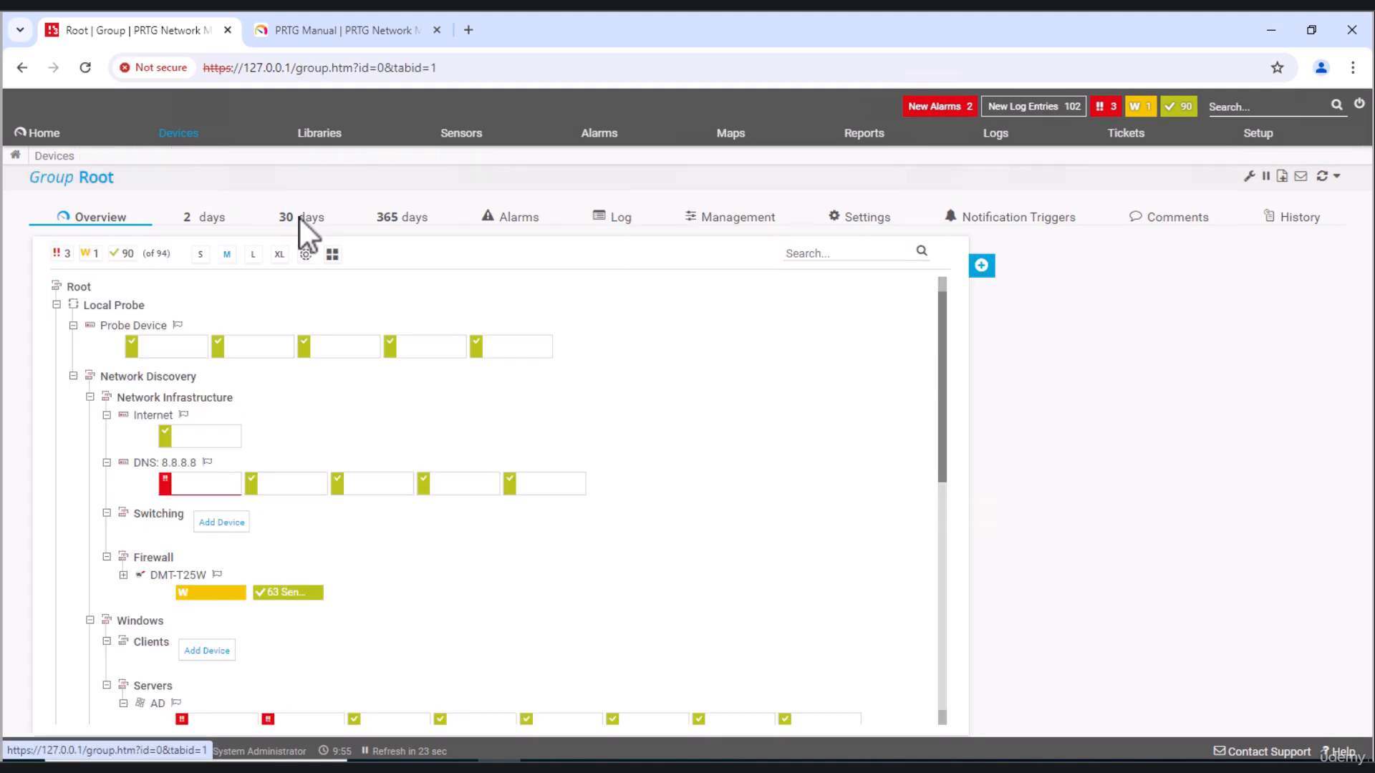
Step: Start adding another sensor to the AD device and filter the sensor types by the Windows target system
scroll(533, 565, down, 3)
click(397, 598)
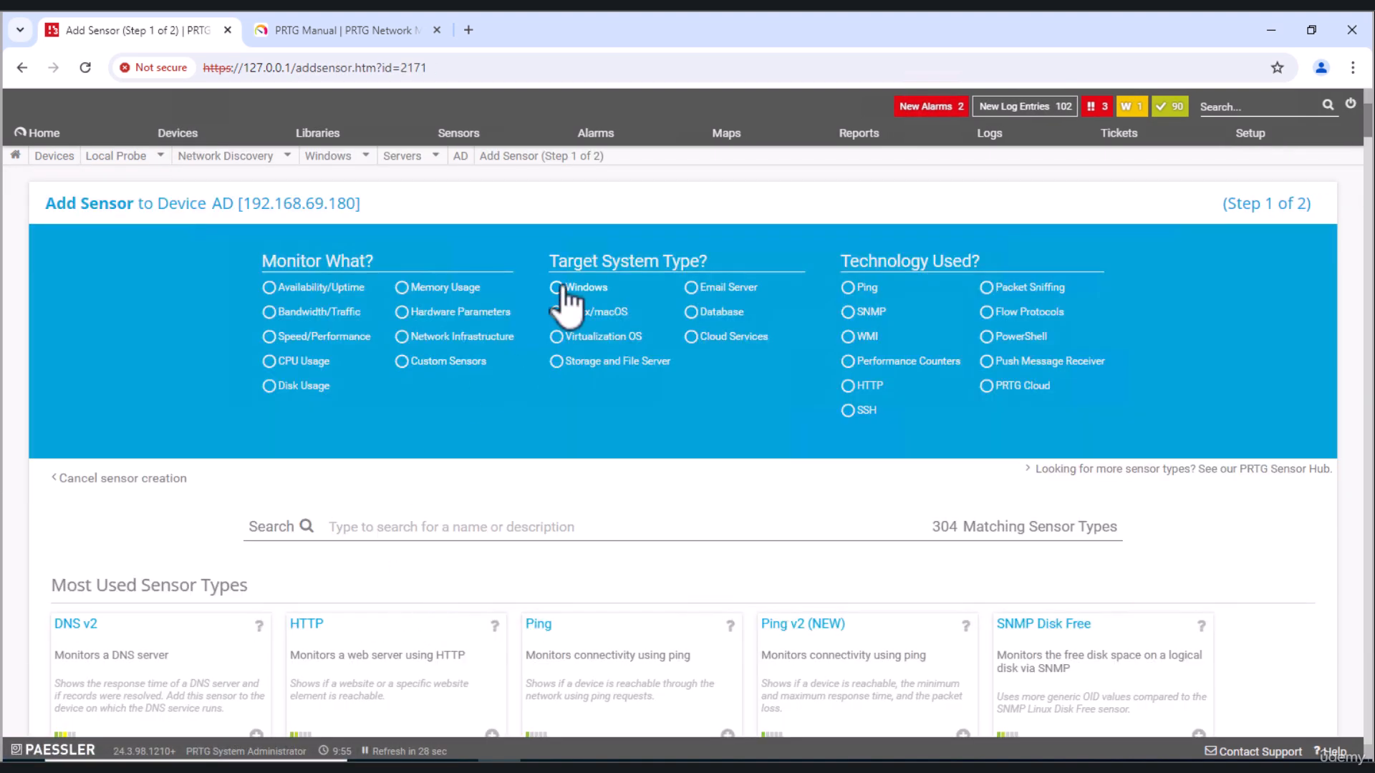
click(561, 288)
Step: Browse the matching Windows sensor types, from Active Directory and Exchange through Hyper-V, SQL and SNMP to the WMI sensors
scroll(629, 552, down, 6)
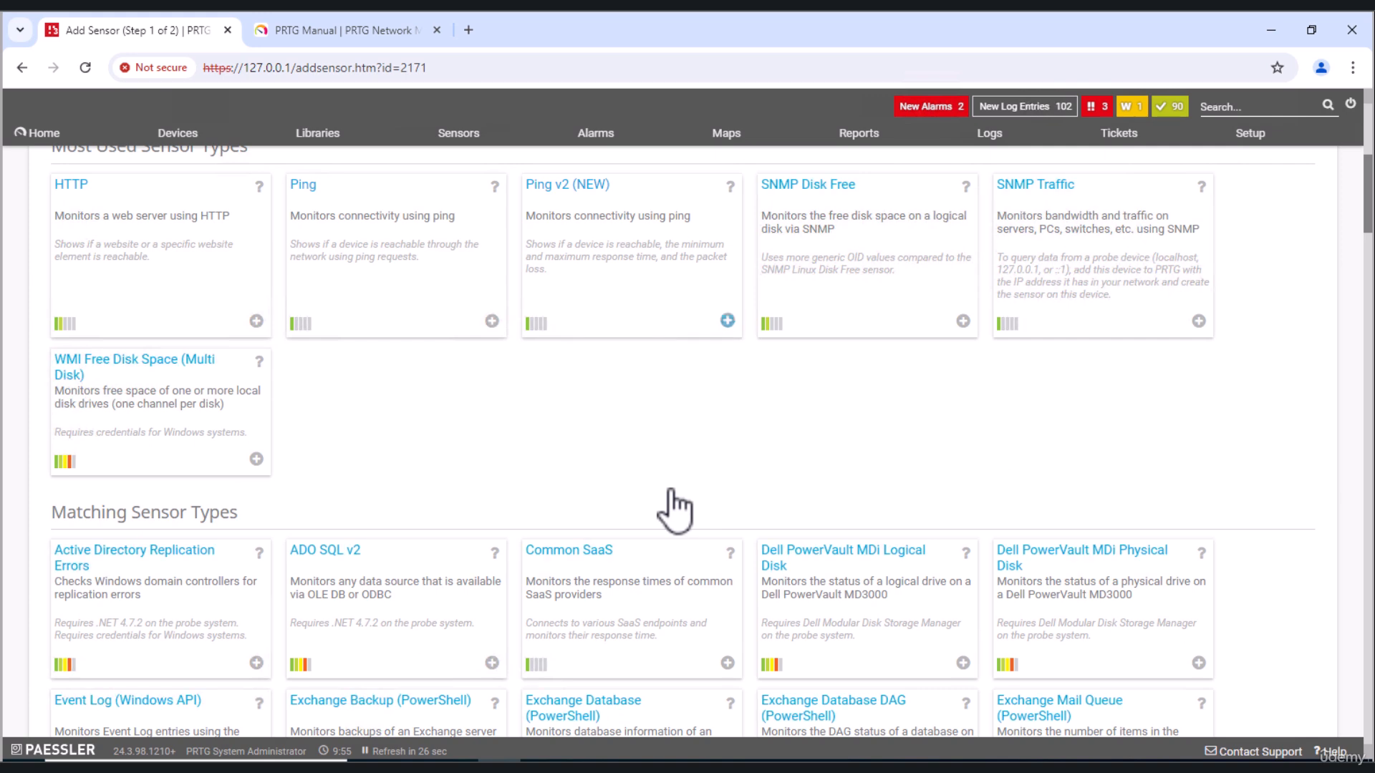
scroll(675, 509, down, 2)
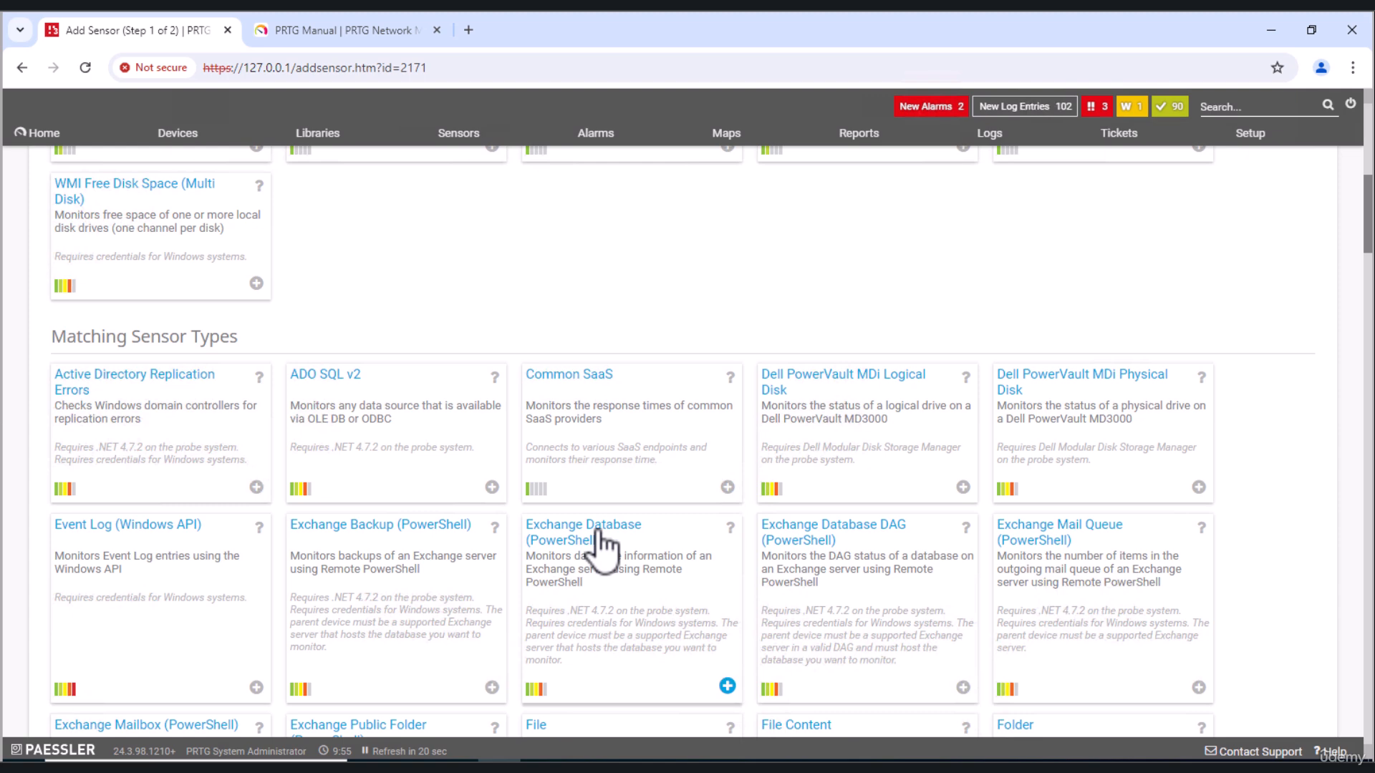
scroll(583, 546, down, 3)
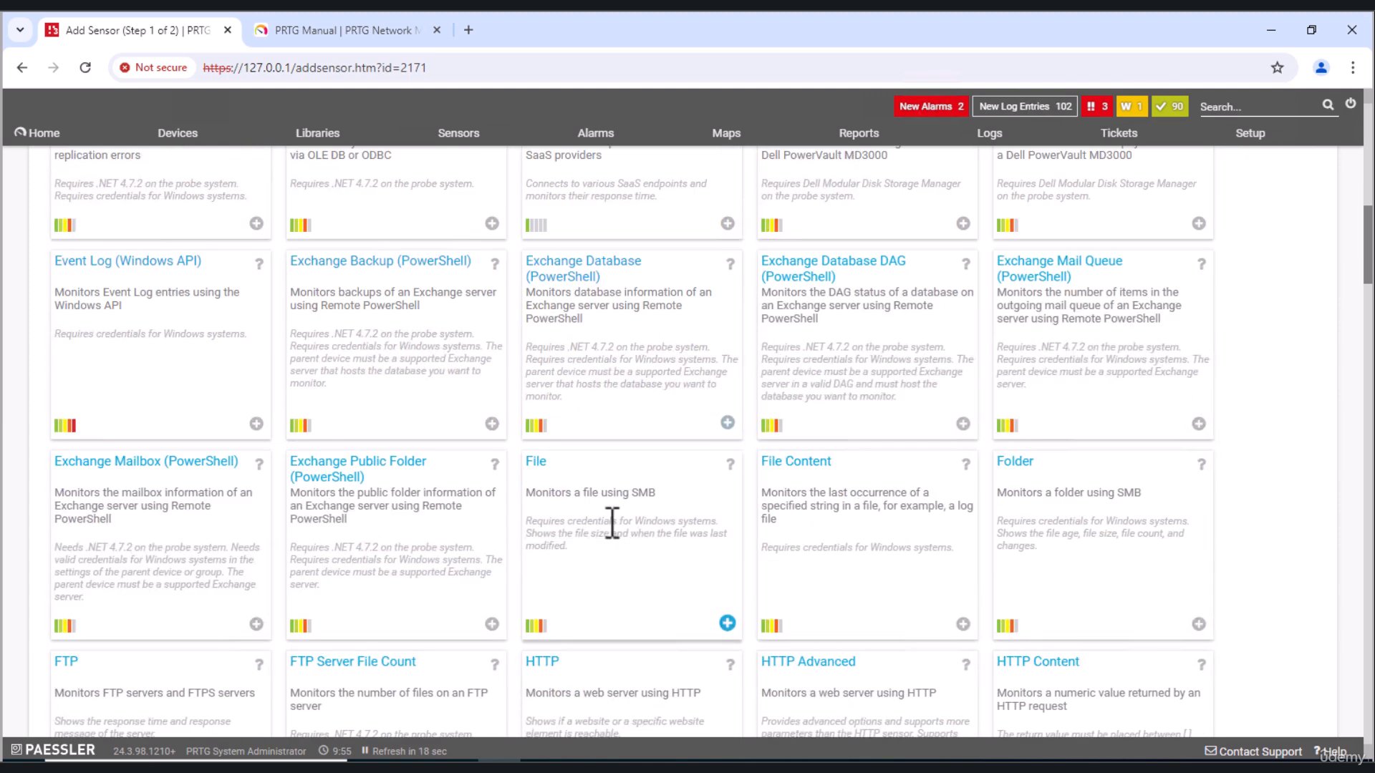
scroll(592, 517, down, 2)
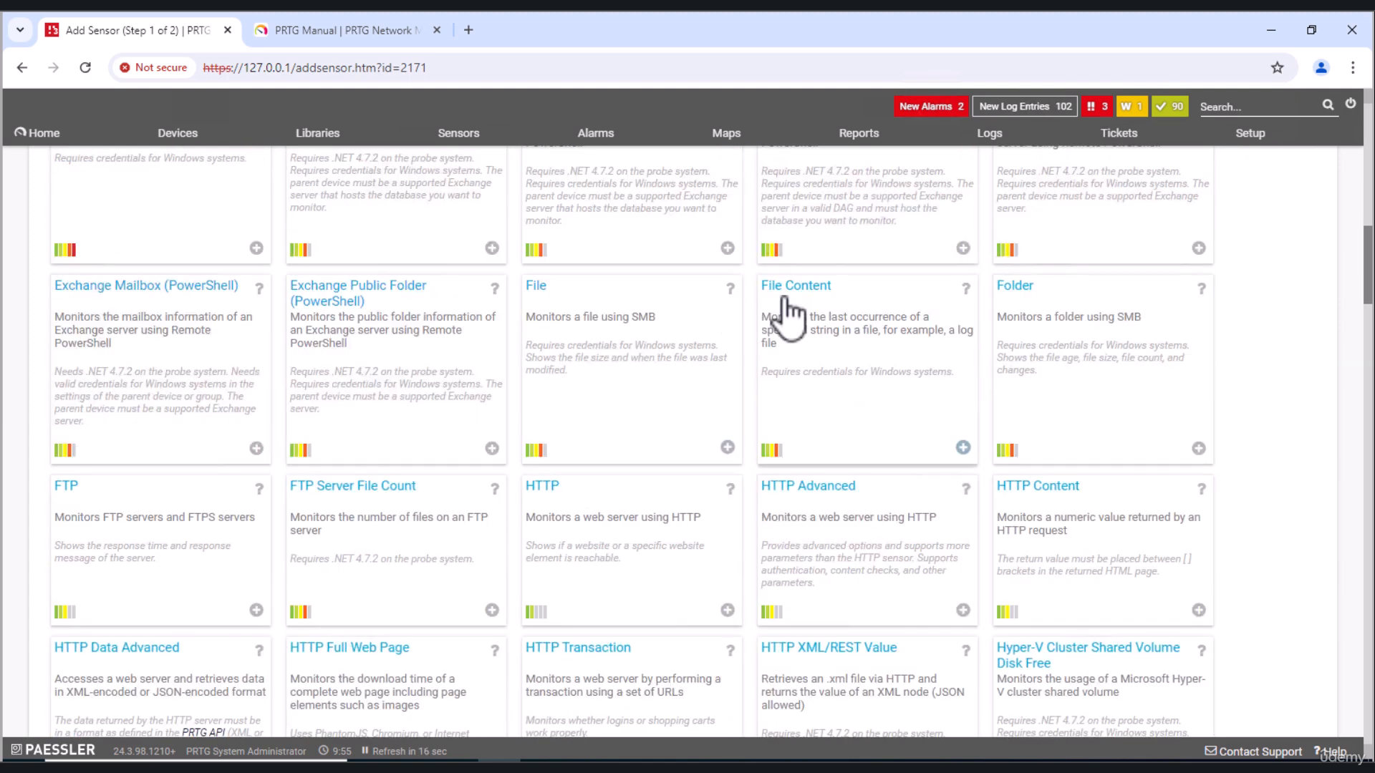
scroll(604, 550, down, 2)
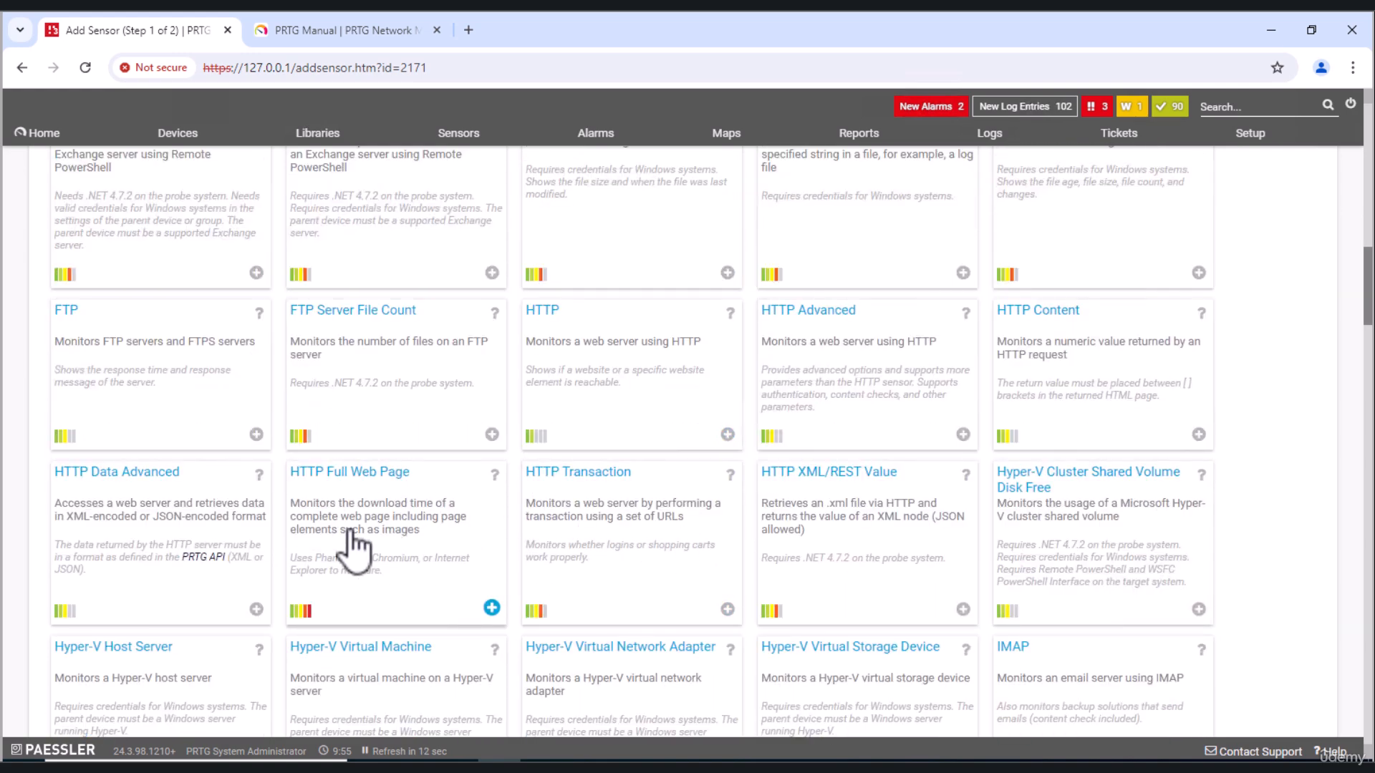
scroll(444, 514, down, 2)
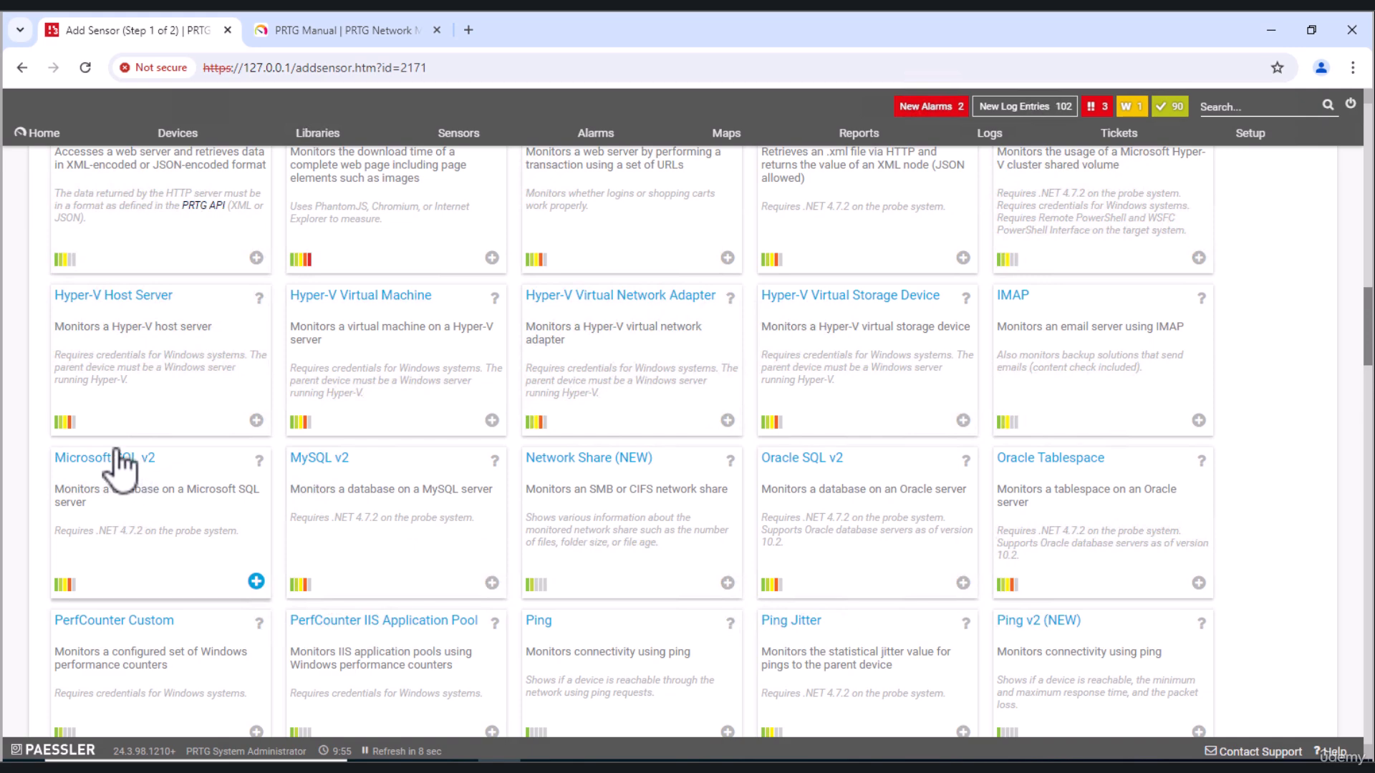
scroll(835, 568, down, 3)
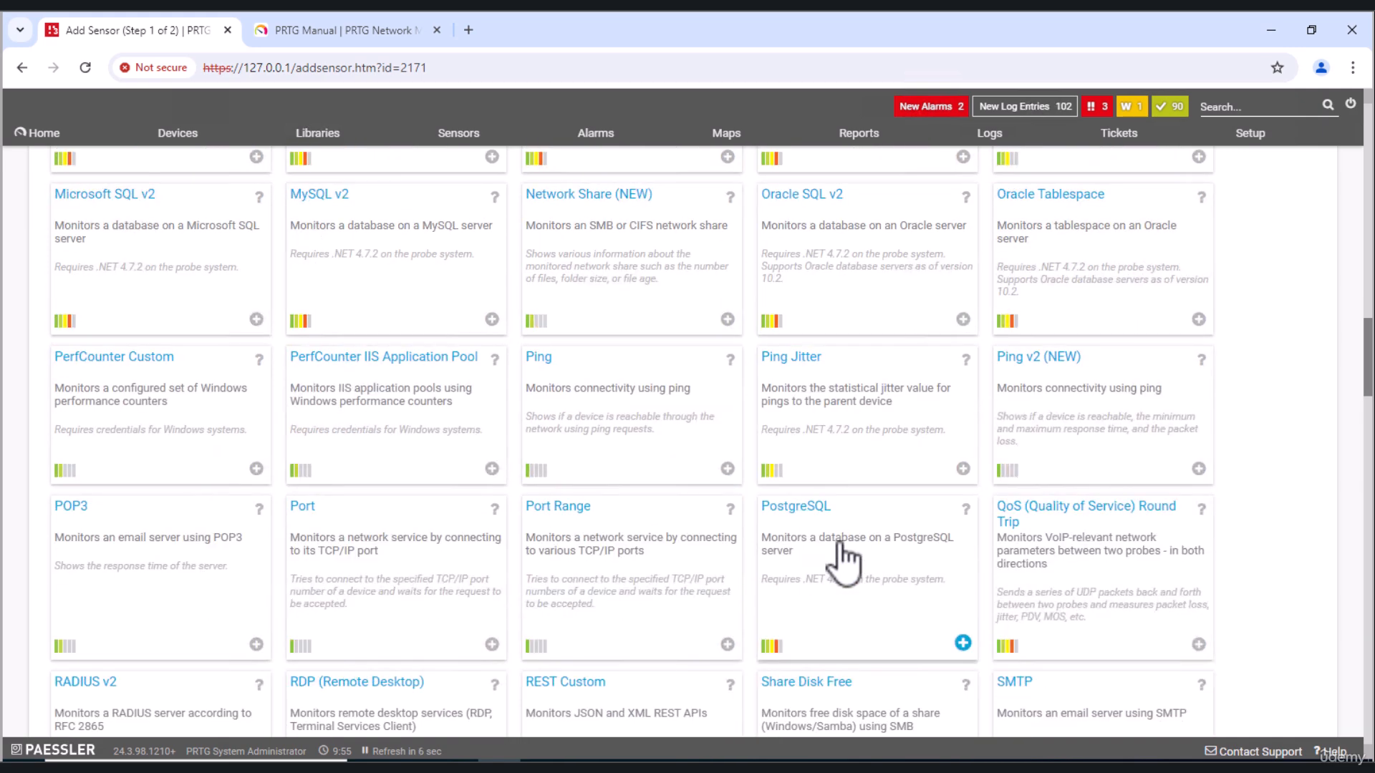
scroll(731, 522, down, 2)
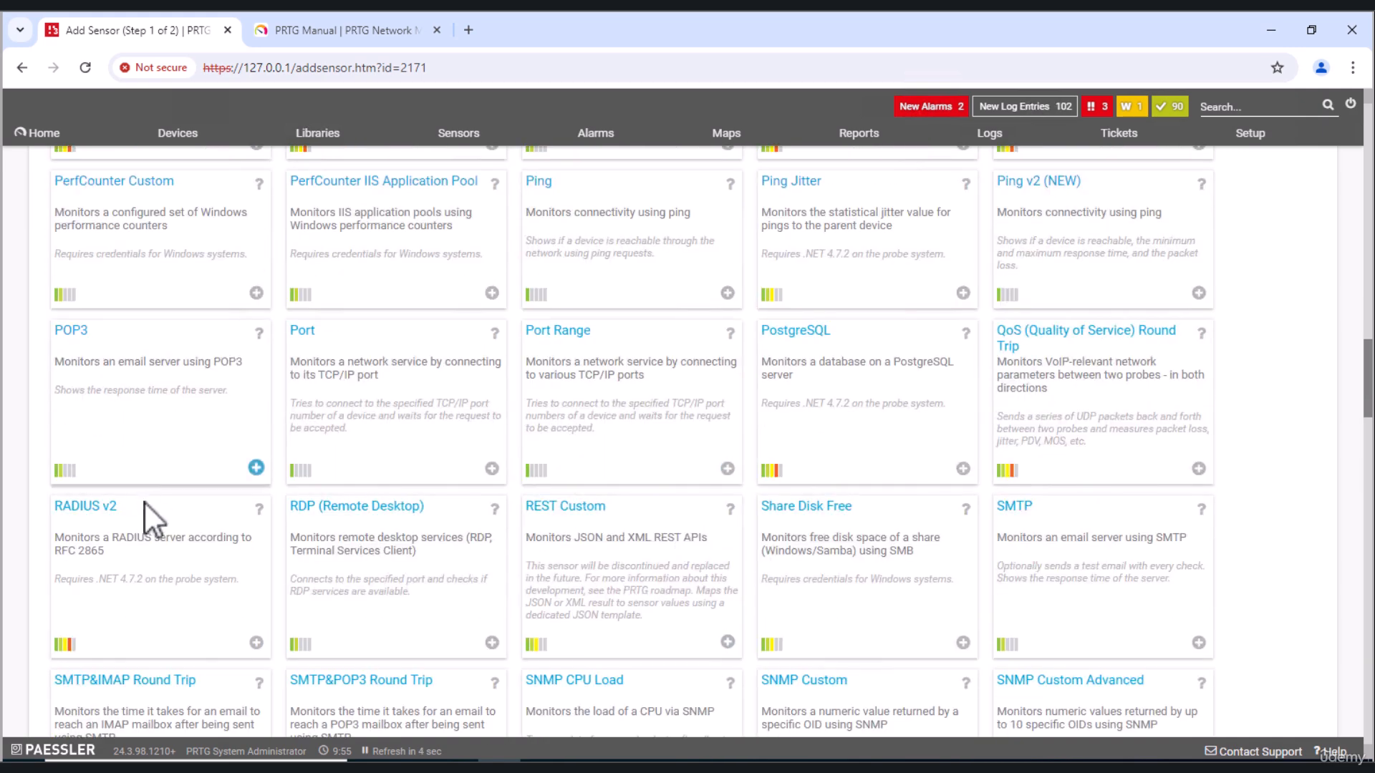
scroll(390, 541, down, 2)
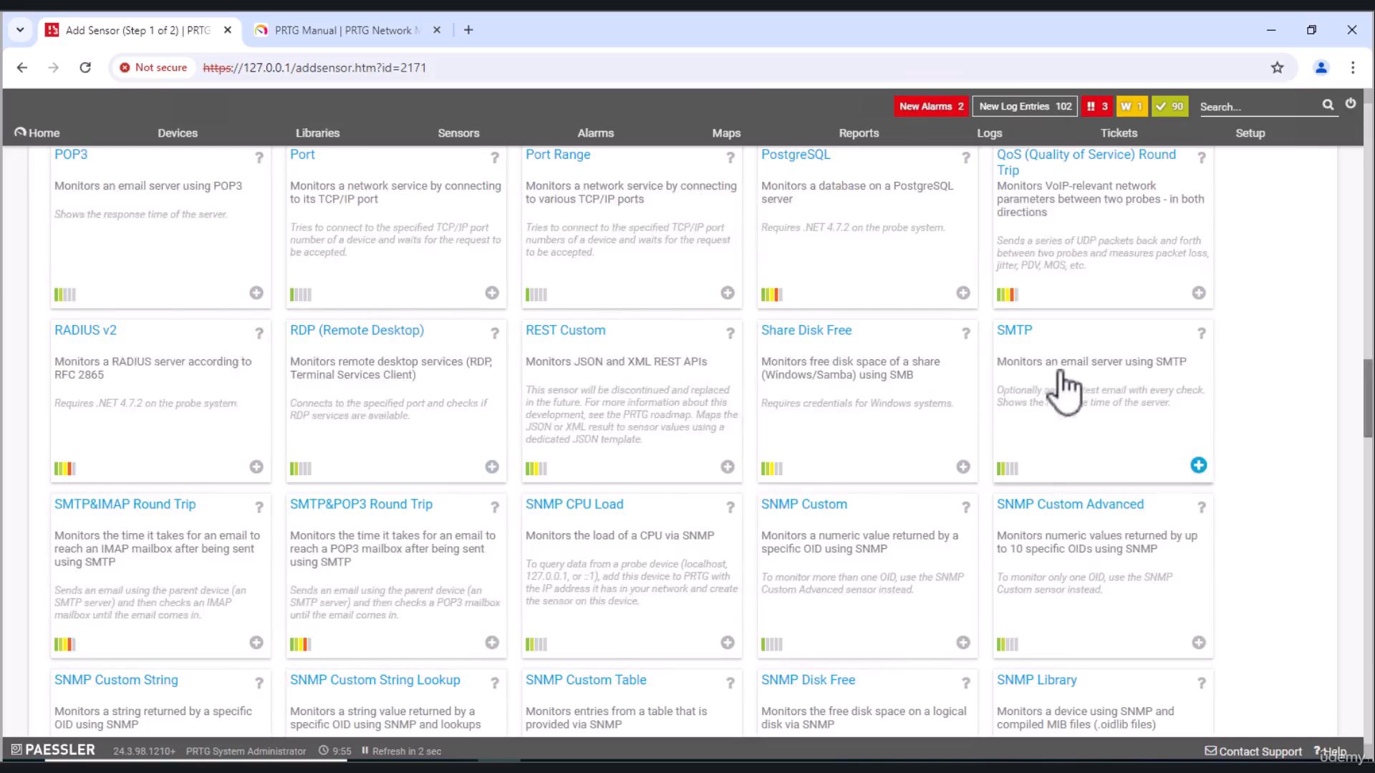
scroll(583, 516, down, 8)
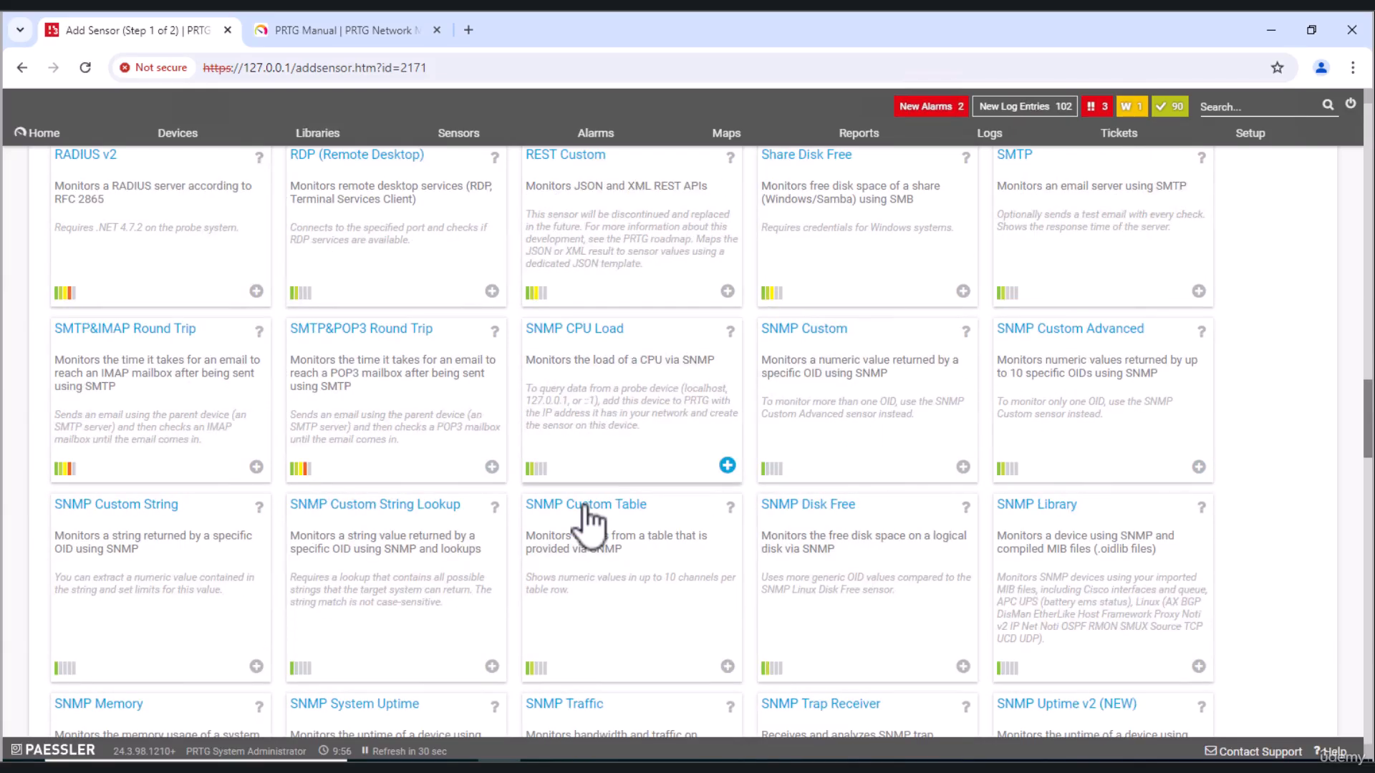
scroll(587, 519, down, 9)
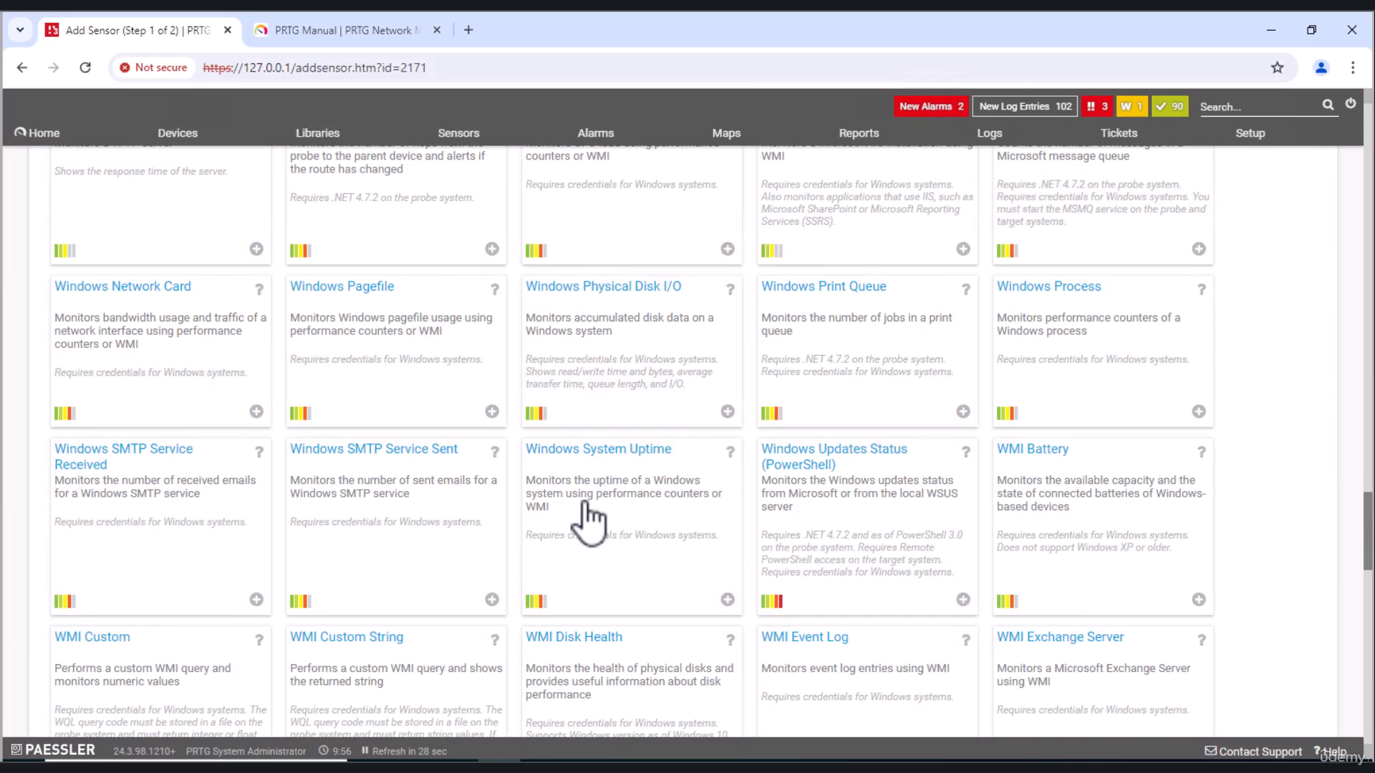
scroll(587, 519, down, 2)
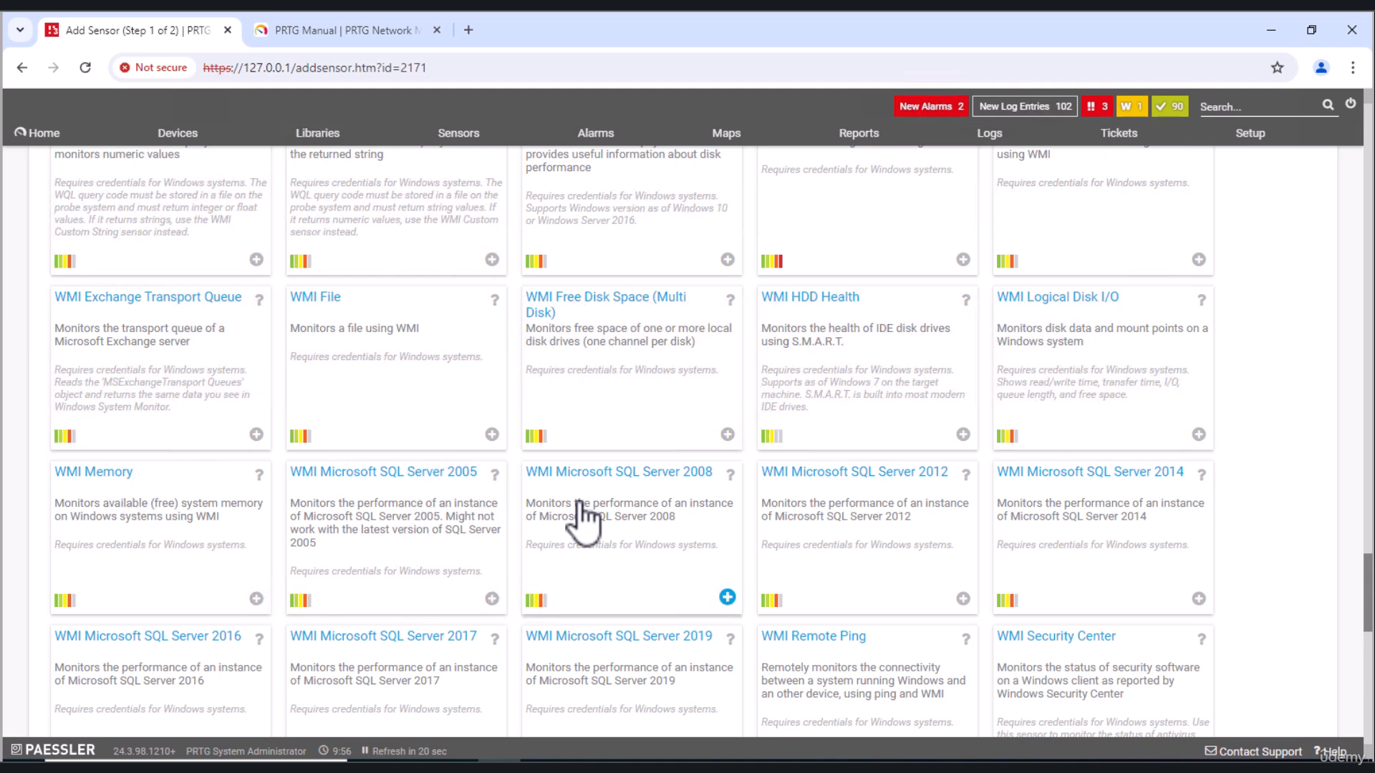
Step: Open the AD device's LDAP sensor from the device tree and review its response time gauge, channels and similar sensors
mouse_move(183, 141)
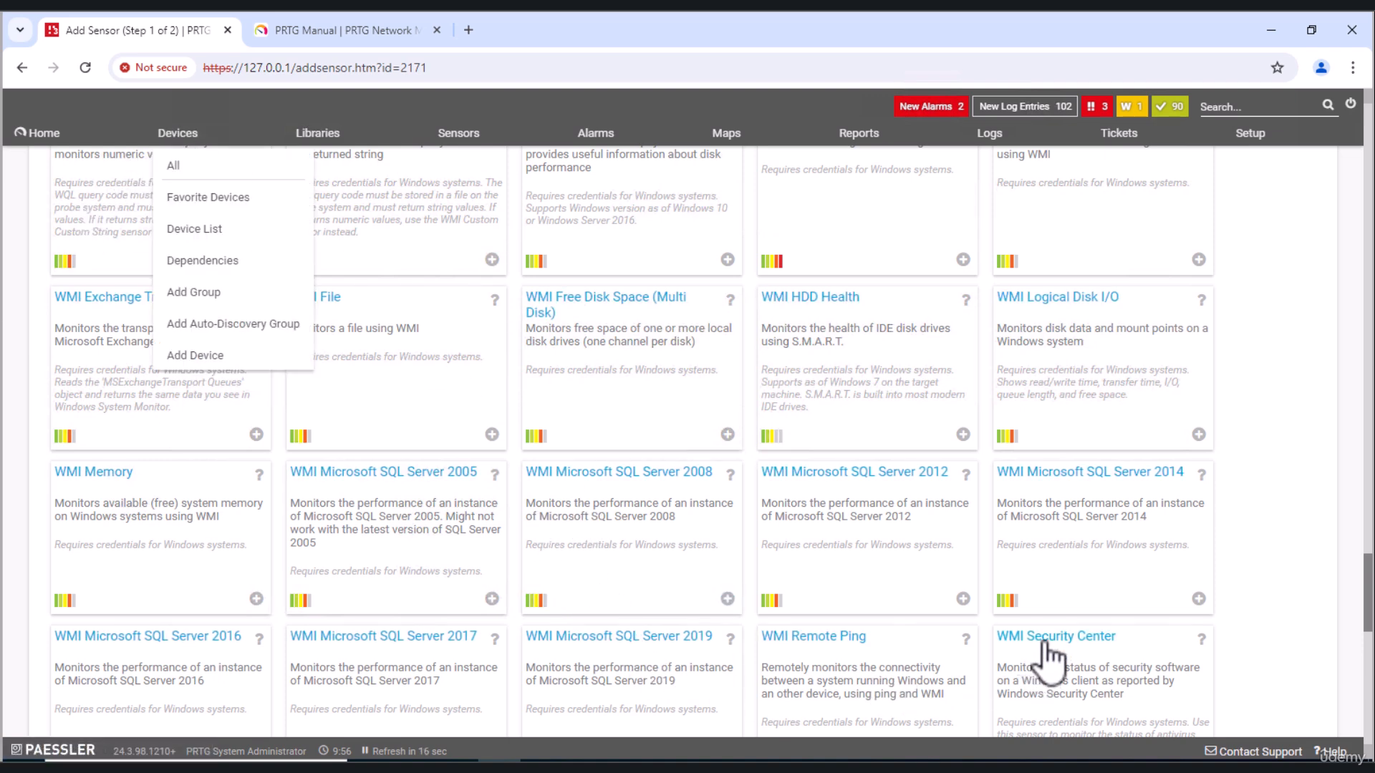
click(184, 137)
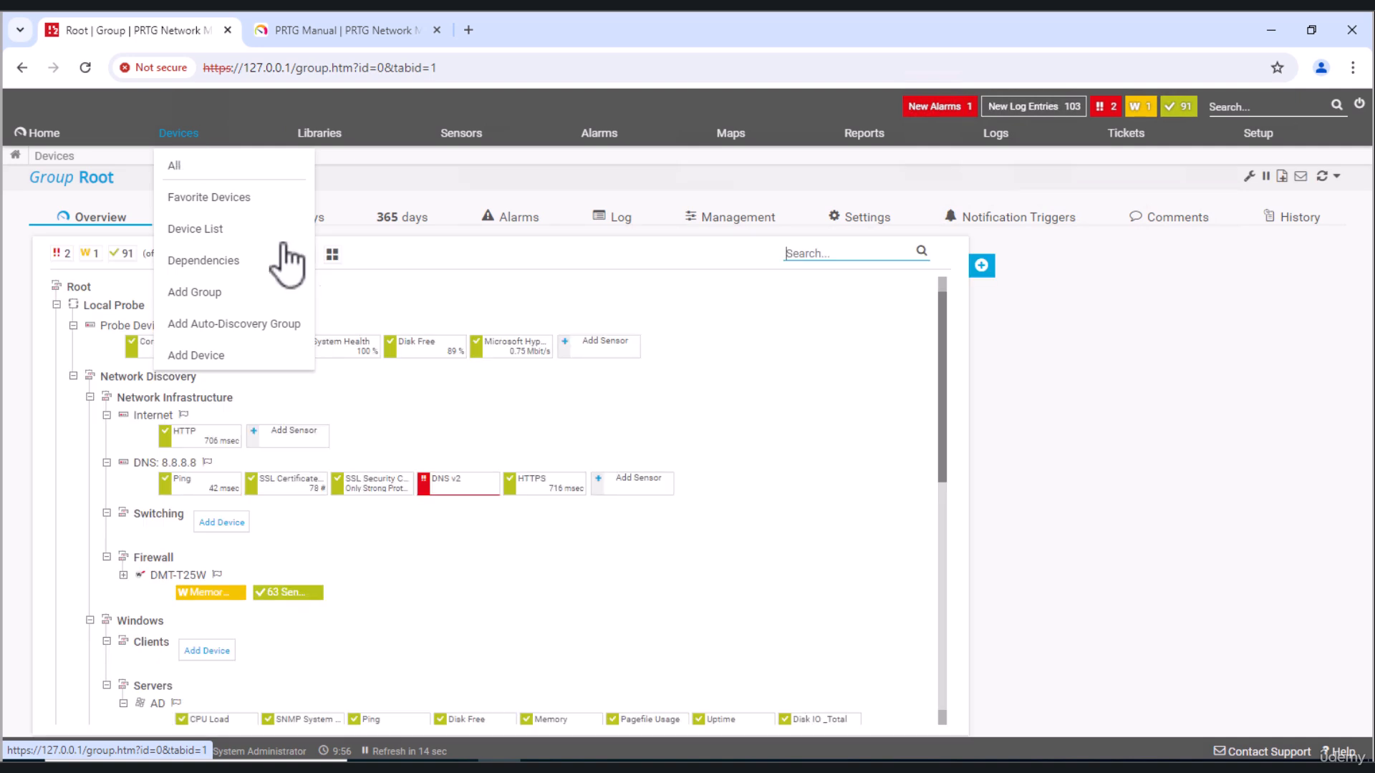
scroll(487, 592, down, 4)
click(304, 525)
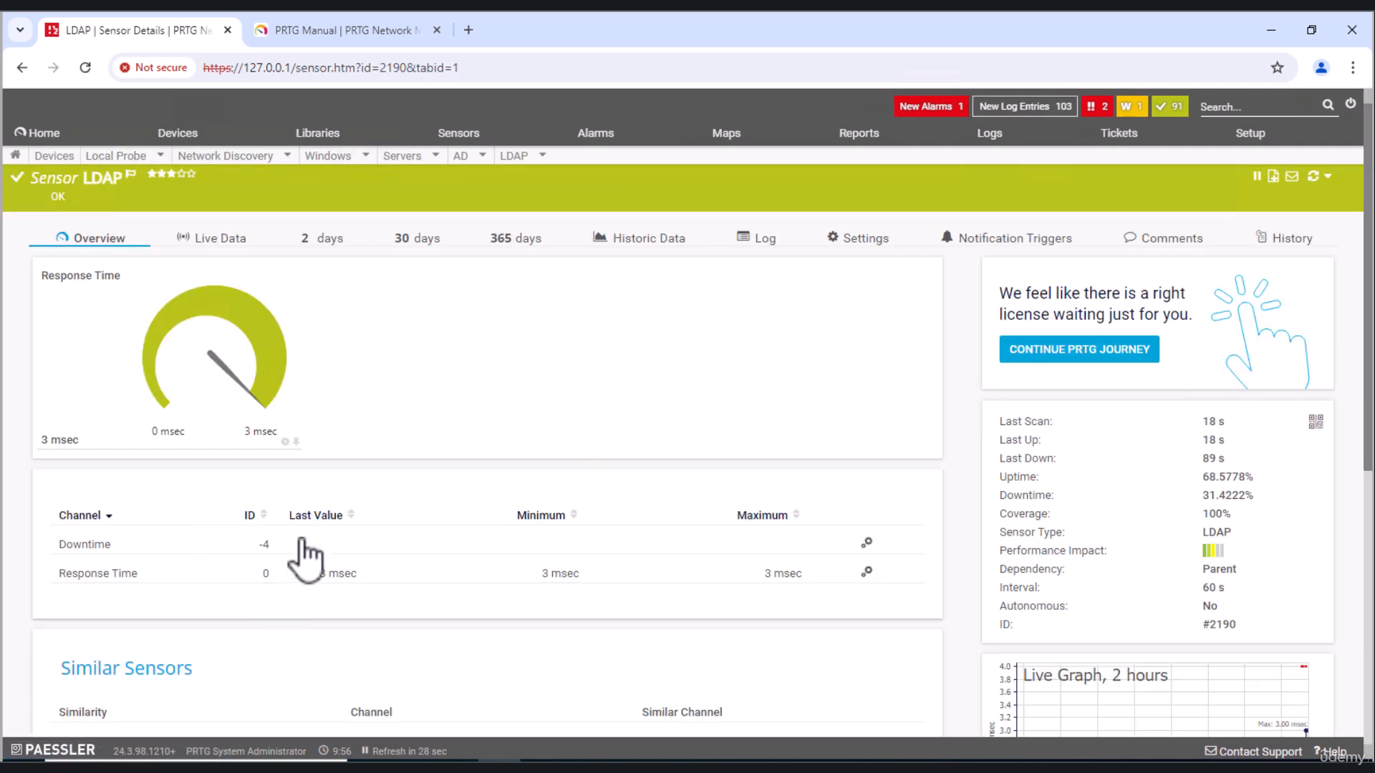
scroll(423, 506, down, 3)
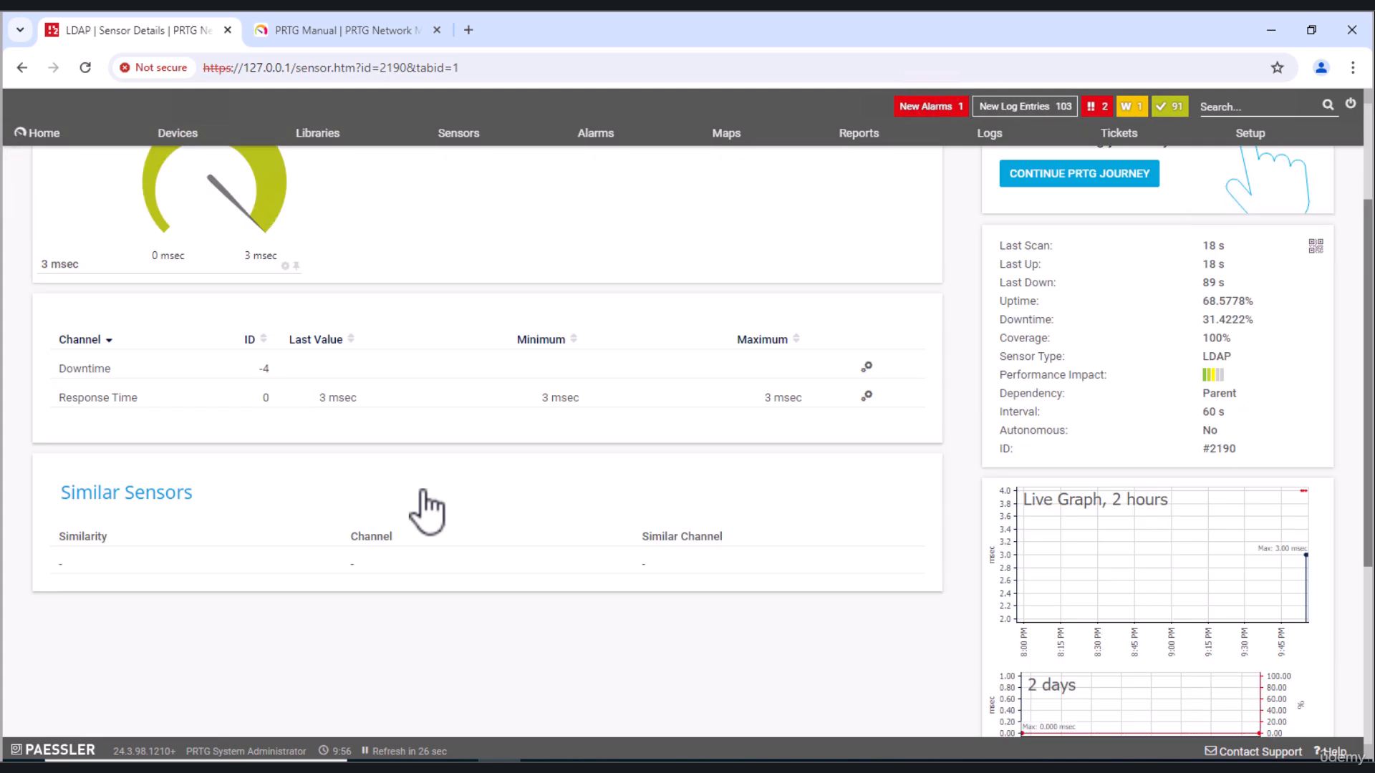
scroll(387, 466, up, 3)
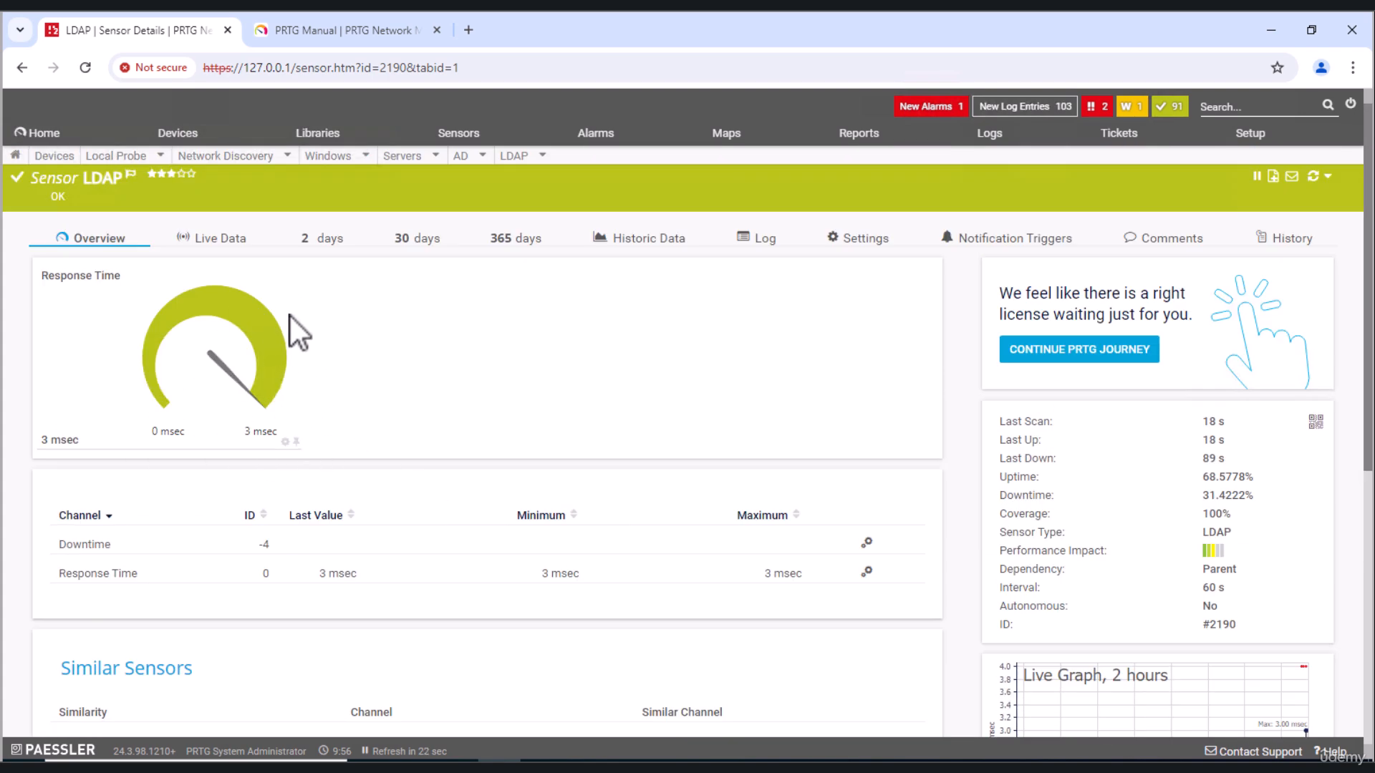
mouse_move(290, 316)
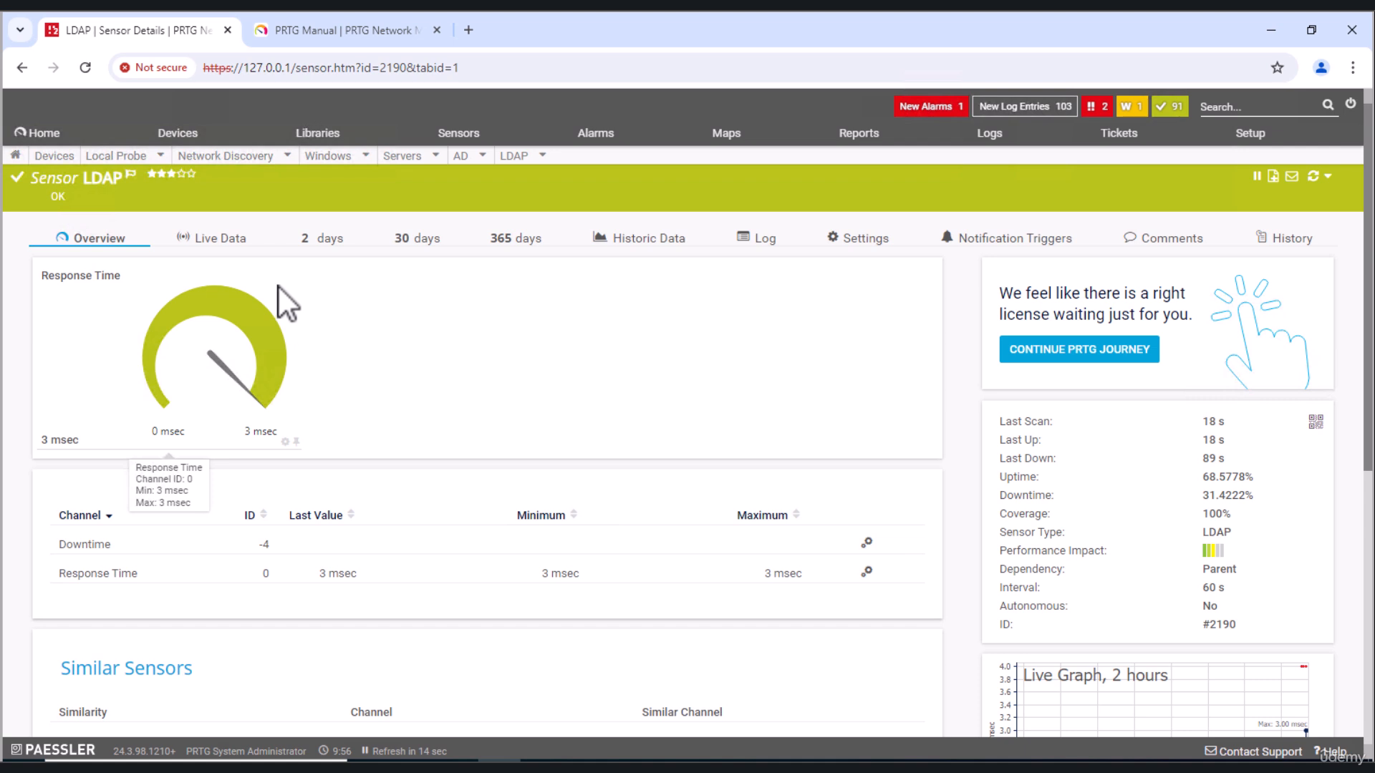
Step: Go back to the device tree, start a new sensor for the AD device and limit the types to Windows targets
click(179, 135)
scroll(308, 451, down, 2)
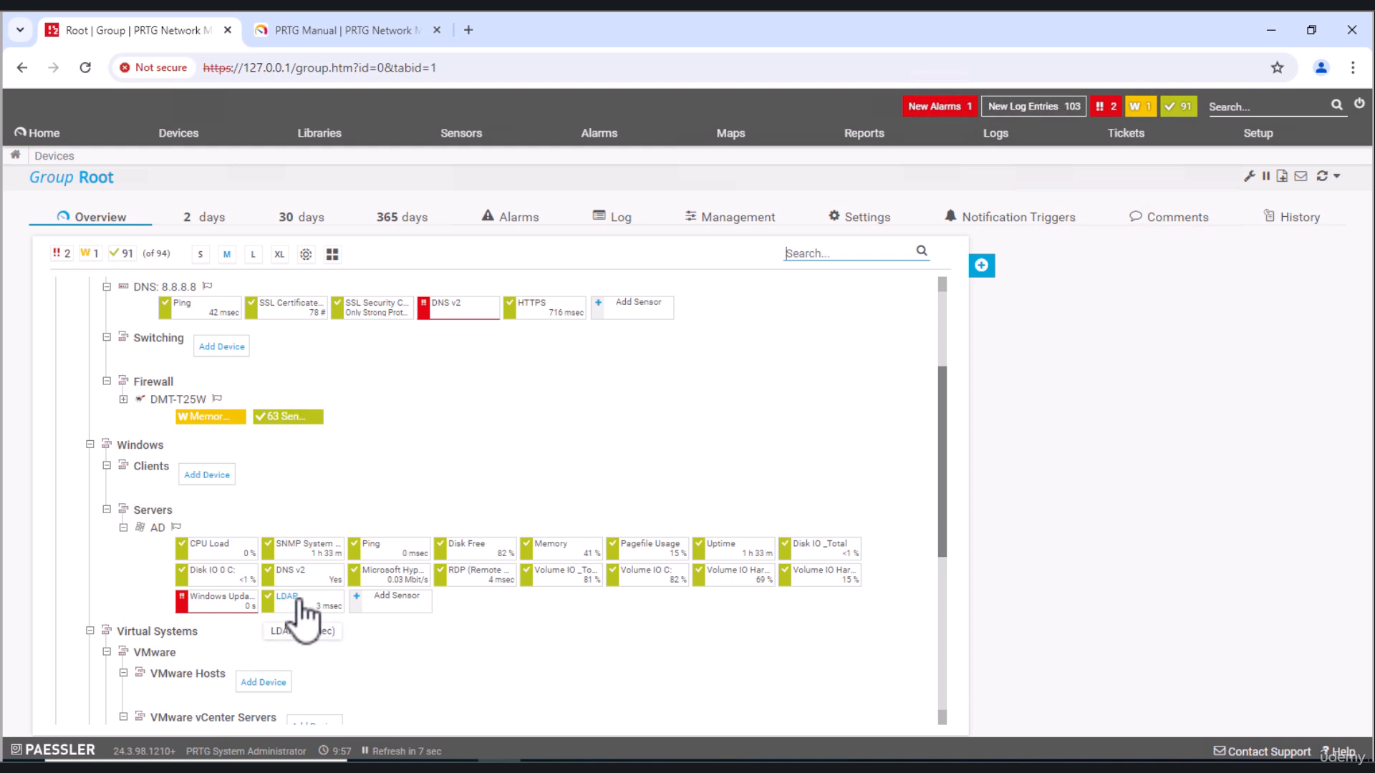
click(399, 605)
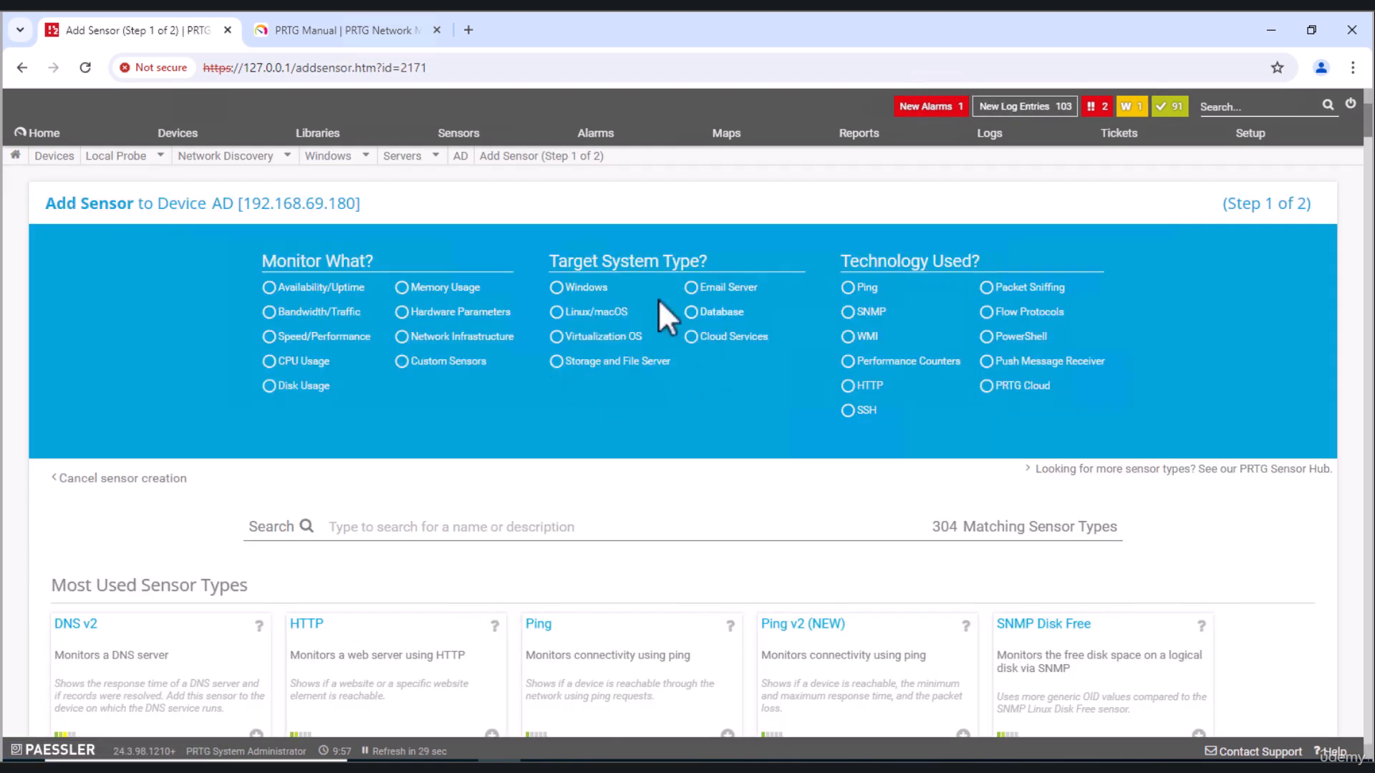
click(586, 287)
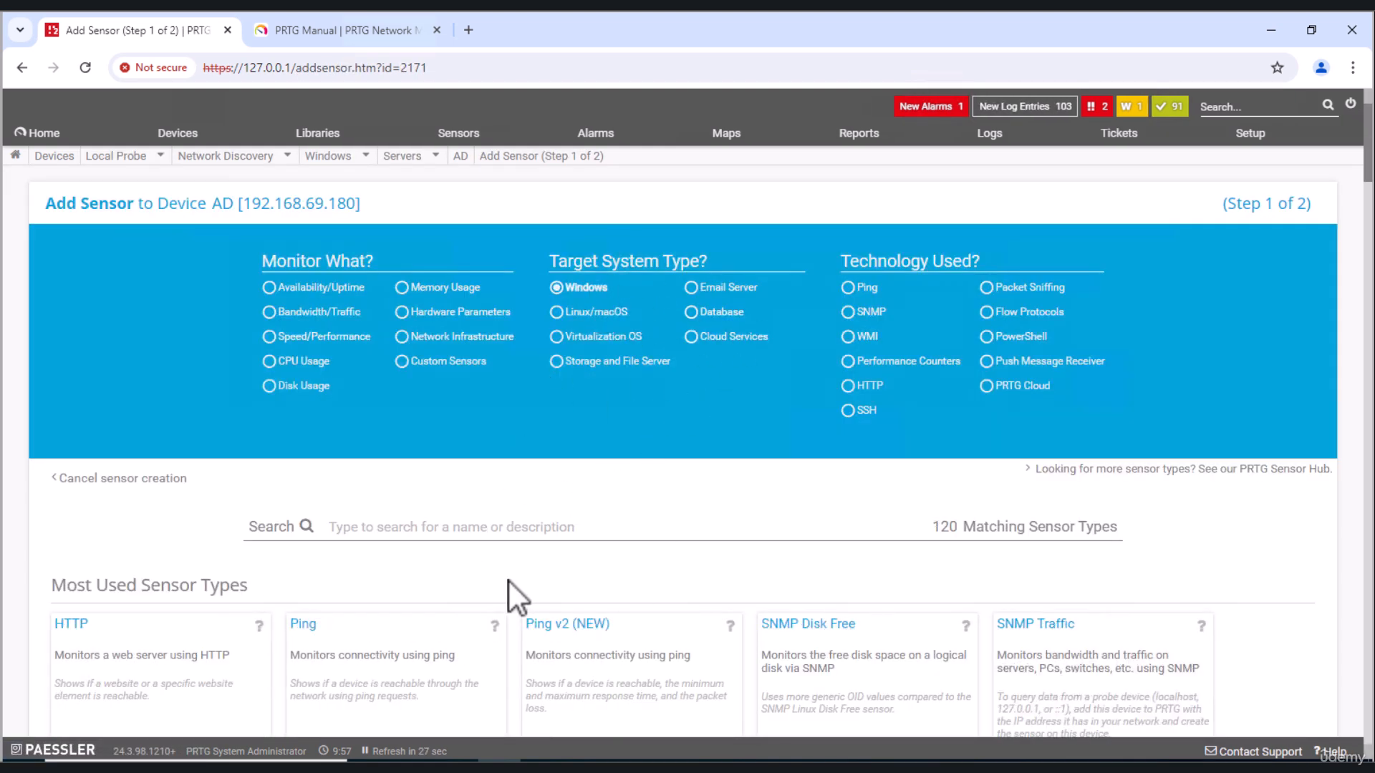